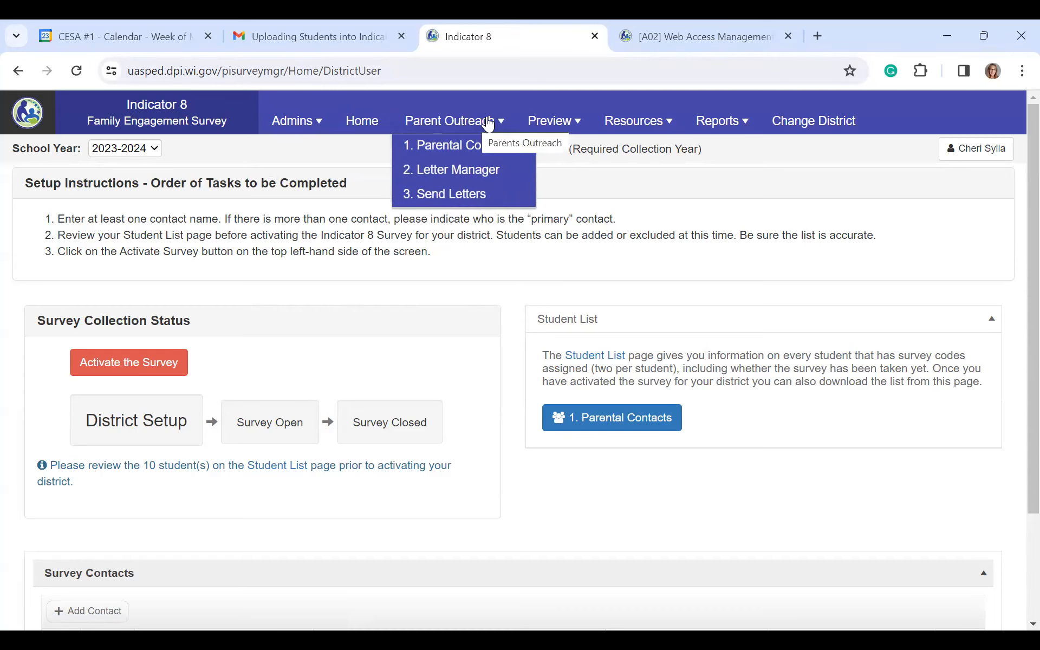
Step: Go to 1. Parental Contacts from the Parent Outreach menu
left_click(461, 124)
left_click(501, 124)
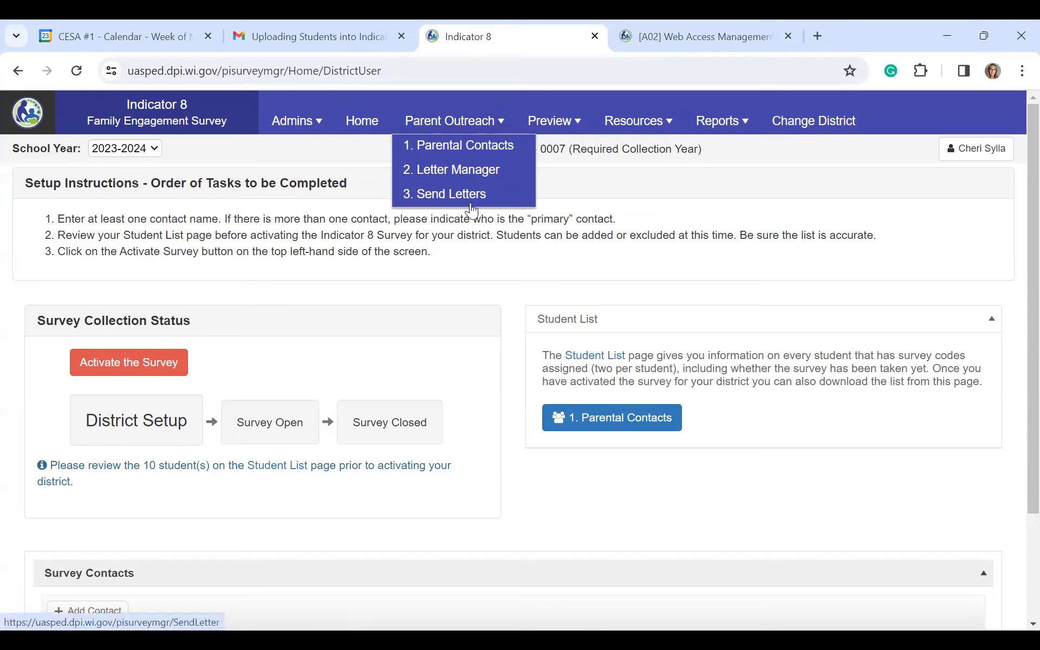
left_click(473, 144)
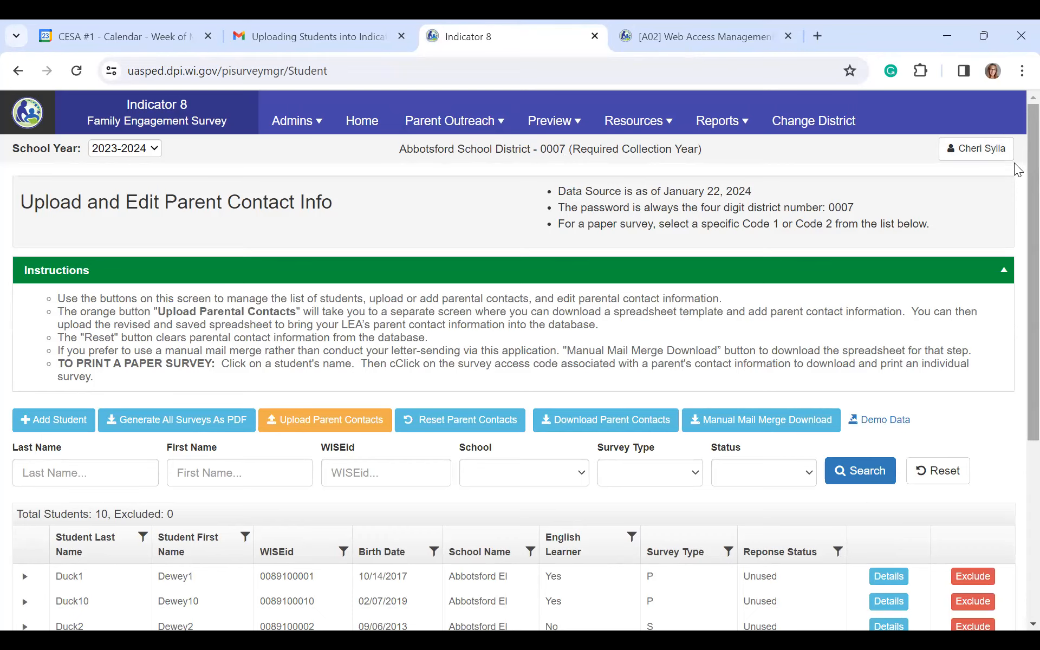
Step: Scroll down to review the 10 students, none excluded and all Unused
scroll(520, 358, "down", 2)
scroll(520, 358, "down", 4)
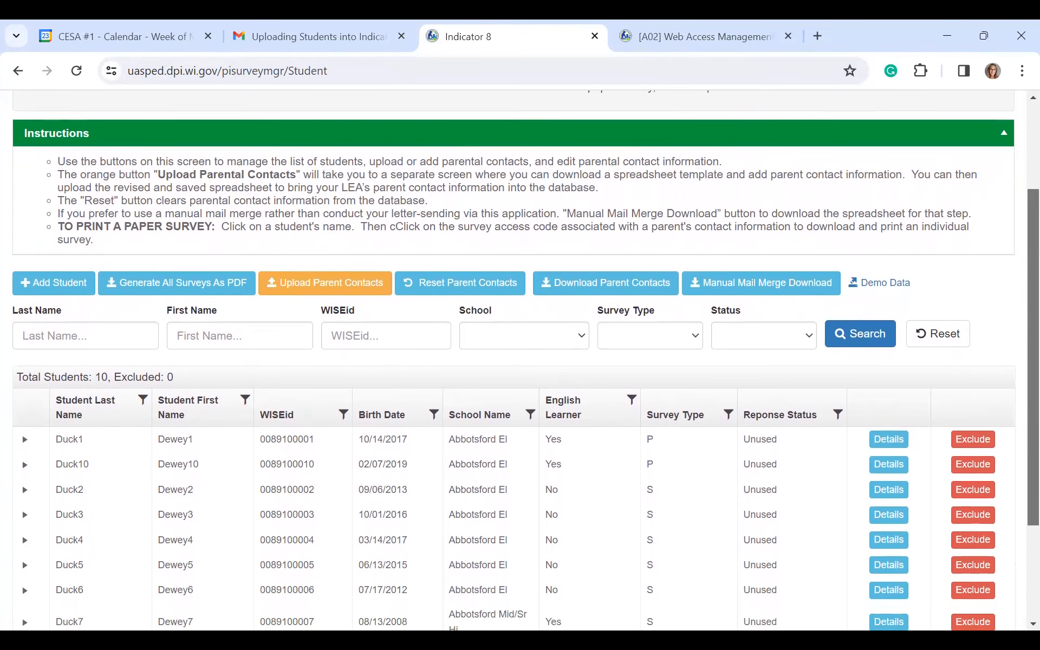
scroll(520, 358, "down", 2)
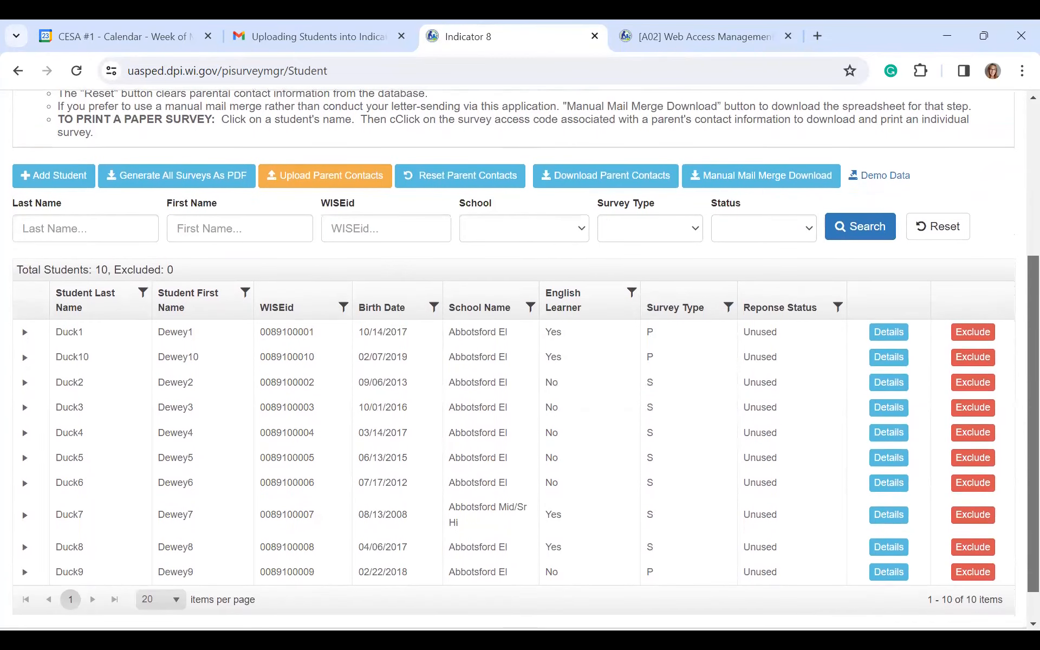
scroll(520, 358, "down", 1)
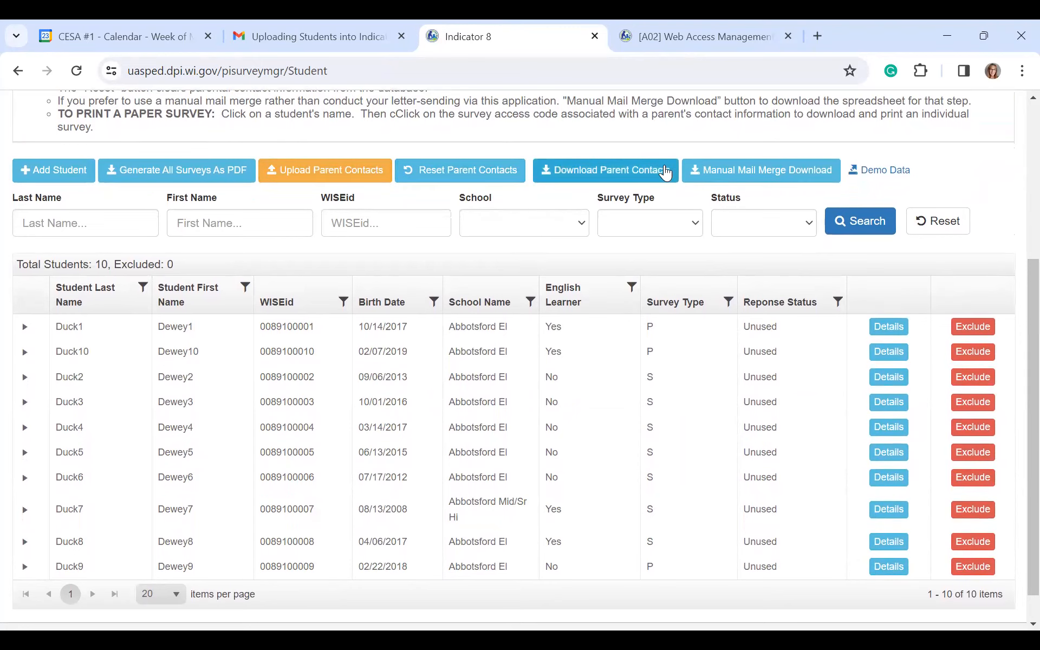
Step: Reset Parent Contacts, confirm with Yes - Reset, and check the pink-marked student rows
left_click(456, 173)
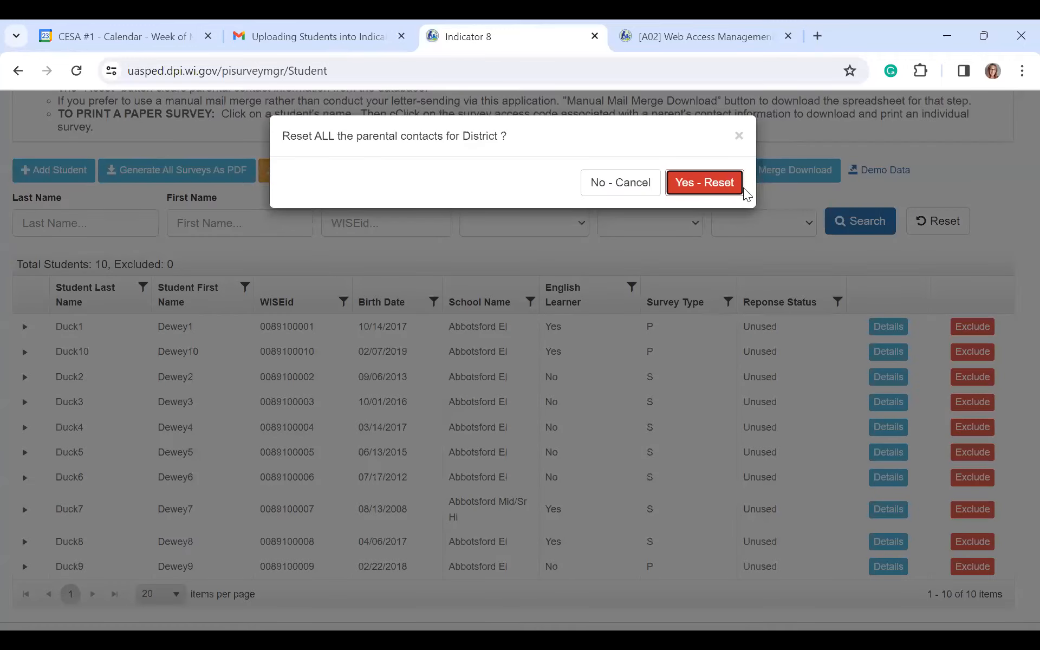
left_click(712, 183)
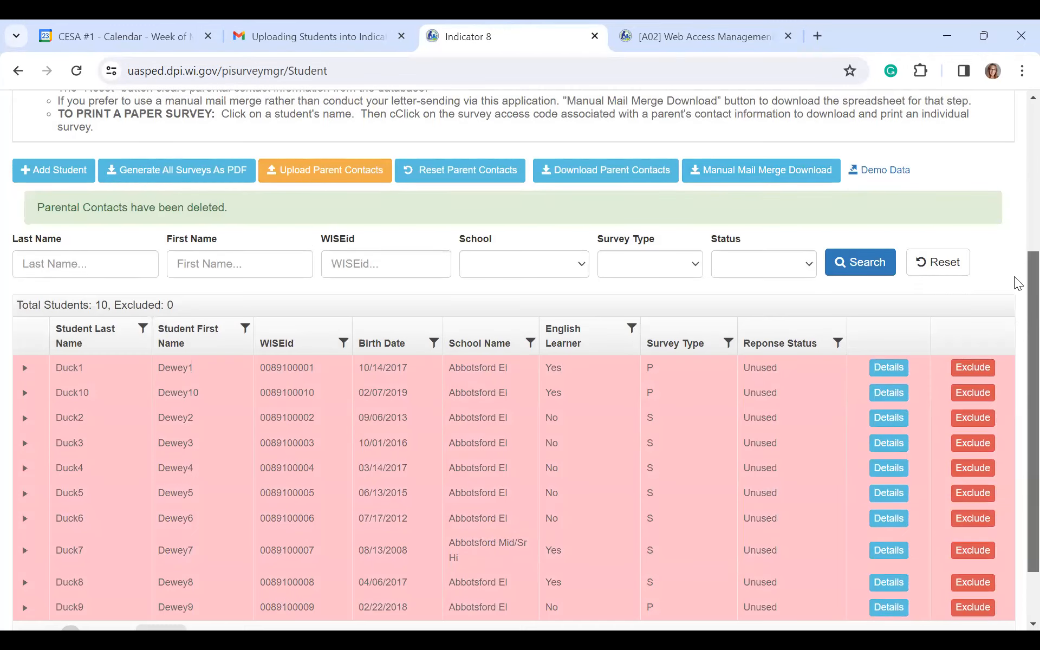
scroll(1017, 273, "up", 1)
scroll(1017, 238, "down", 2)
scroll(1017, 249, "up", 2)
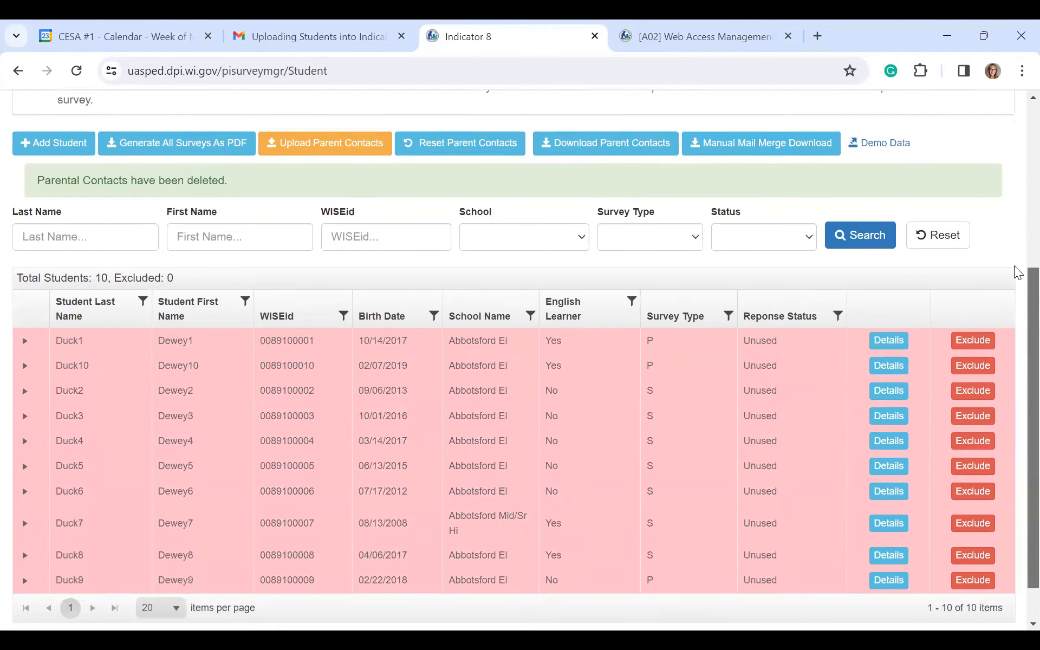
scroll(1018, 255, "down", 1)
scroll(1016, 205, "up", 3)
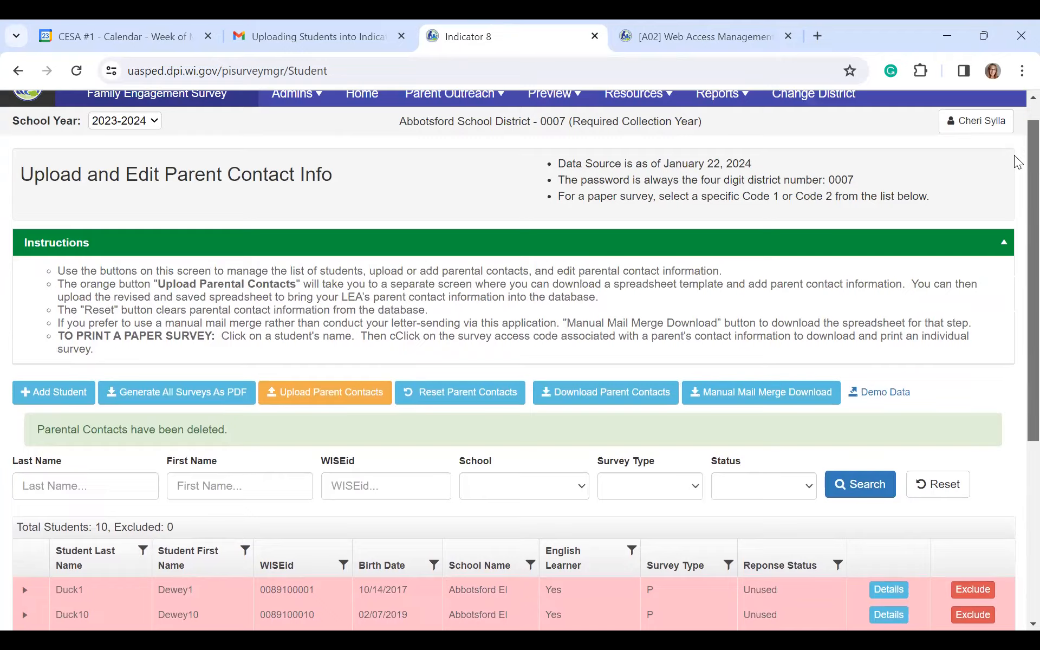
scroll(1015, 173, "down", 2)
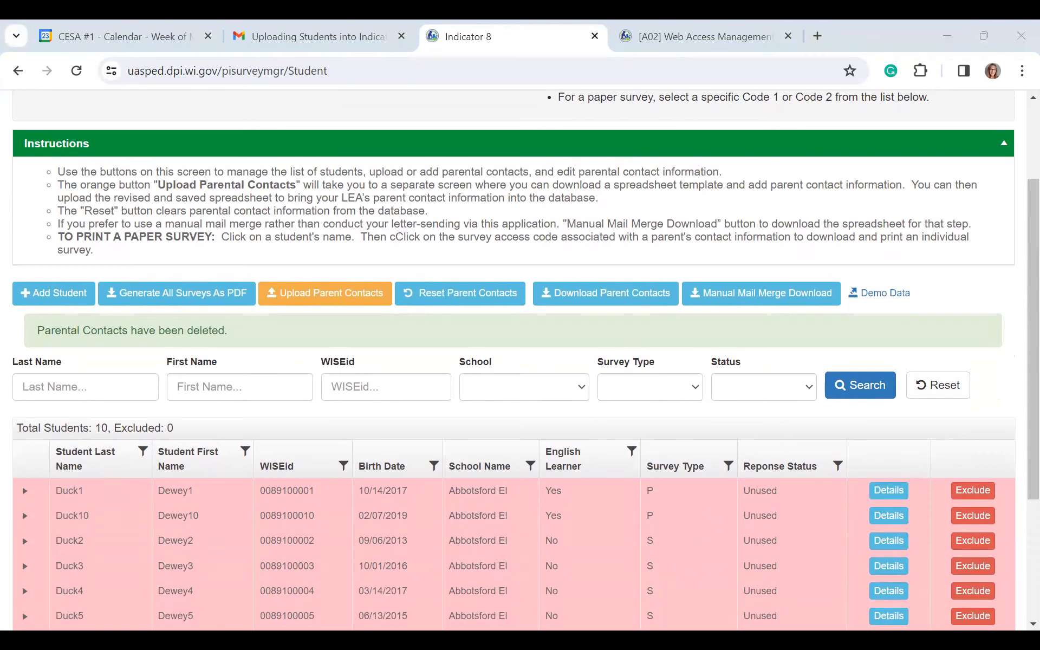
Step: Download the blank Excel contact template from the Upload Student Contacts page
left_click(319, 295)
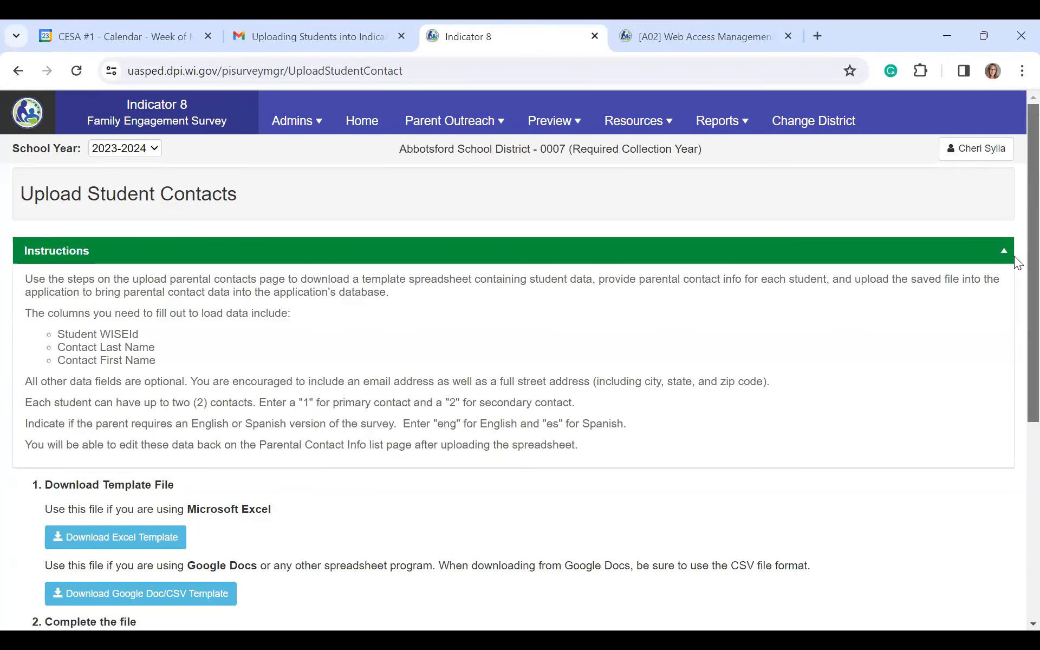
scroll(1015, 256, "down", 2)
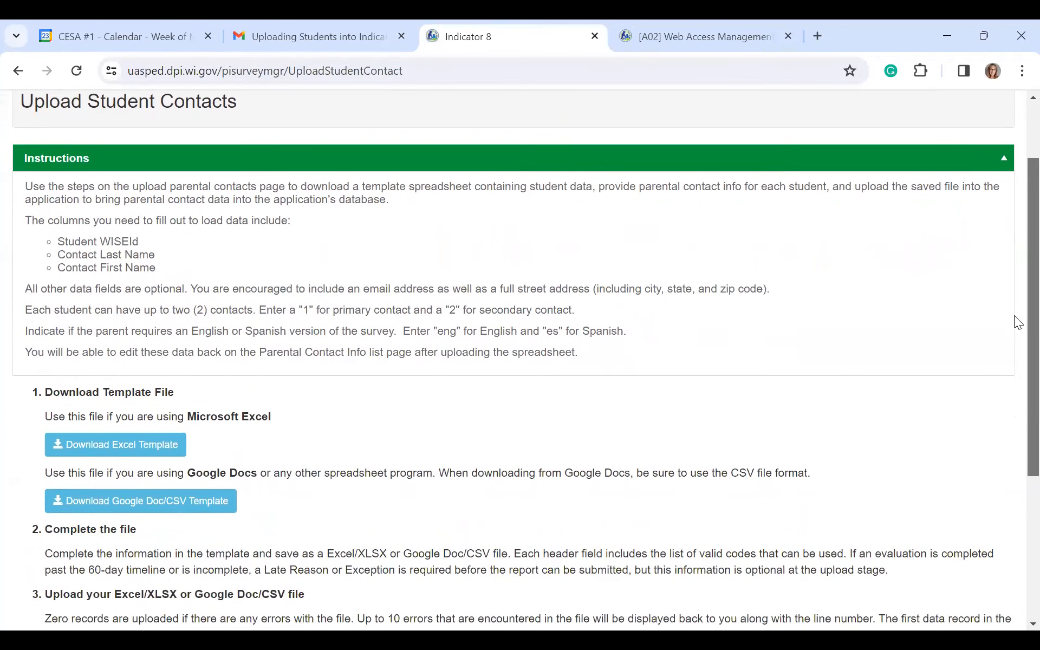
scroll(1015, 331, "down", 1)
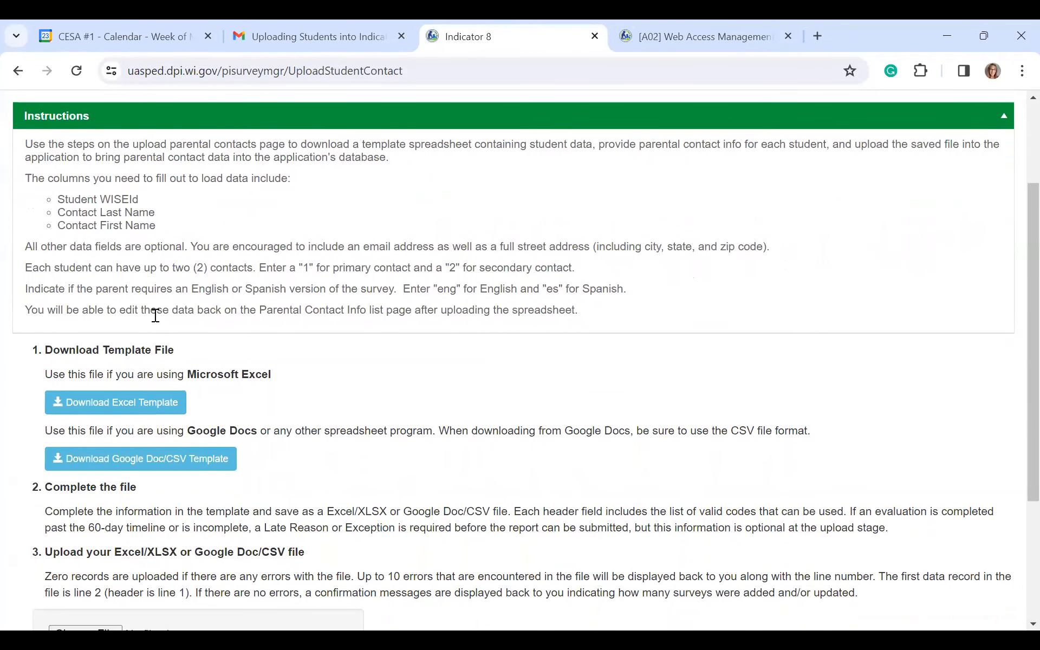
left_click(126, 410)
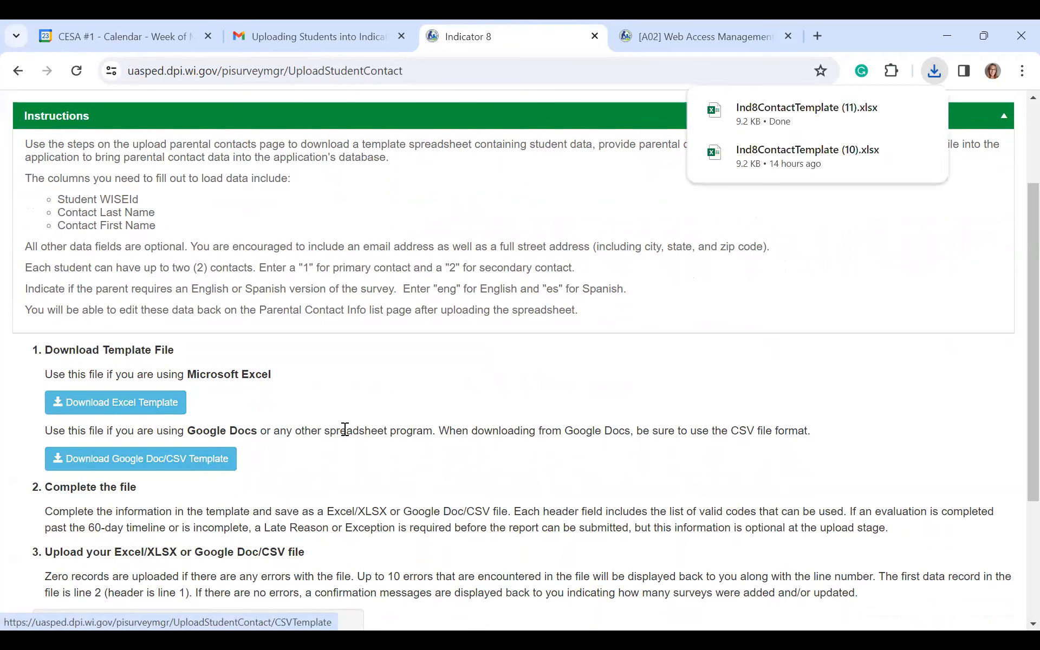
Step: Open Ind8ContactTemplate (11).xlsx from Chrome's recent downloads
left_click(934, 72)
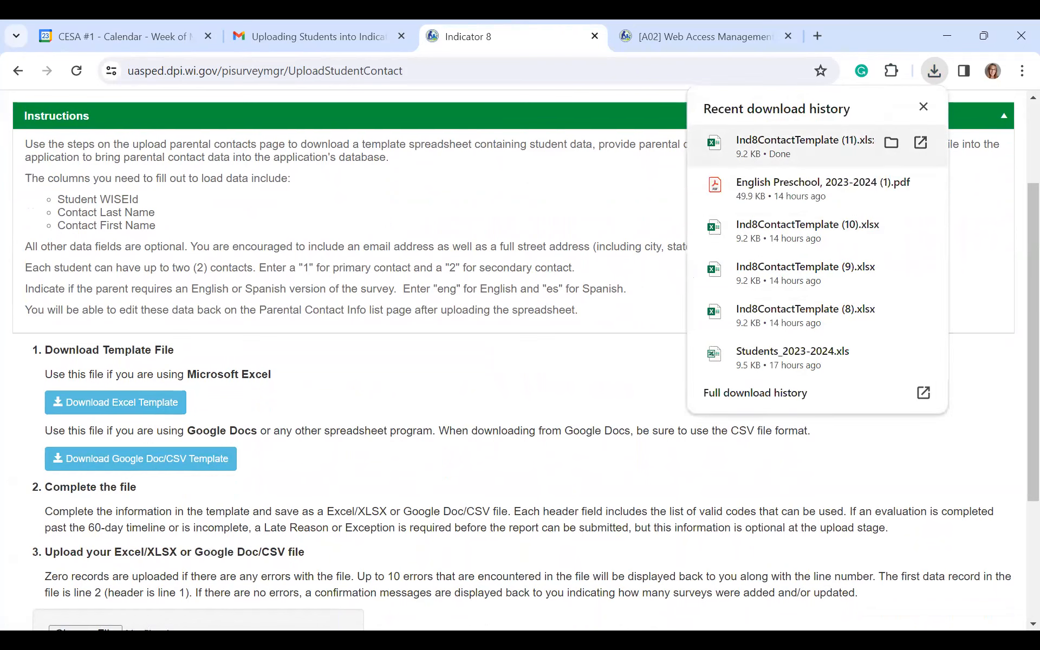
left_click(804, 146)
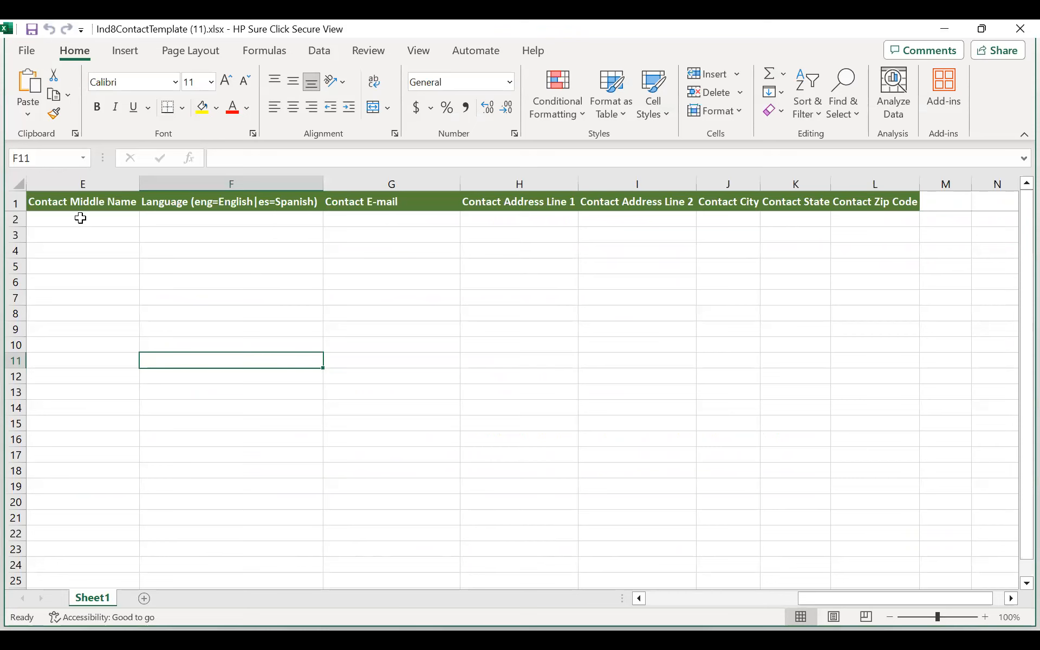
Step: Step through row 2 from Student WISEId past Contact Type, Last Name, First Name to E-mail
key("Left")
key("Left")
key("Left")
key("Left")
key("Left")
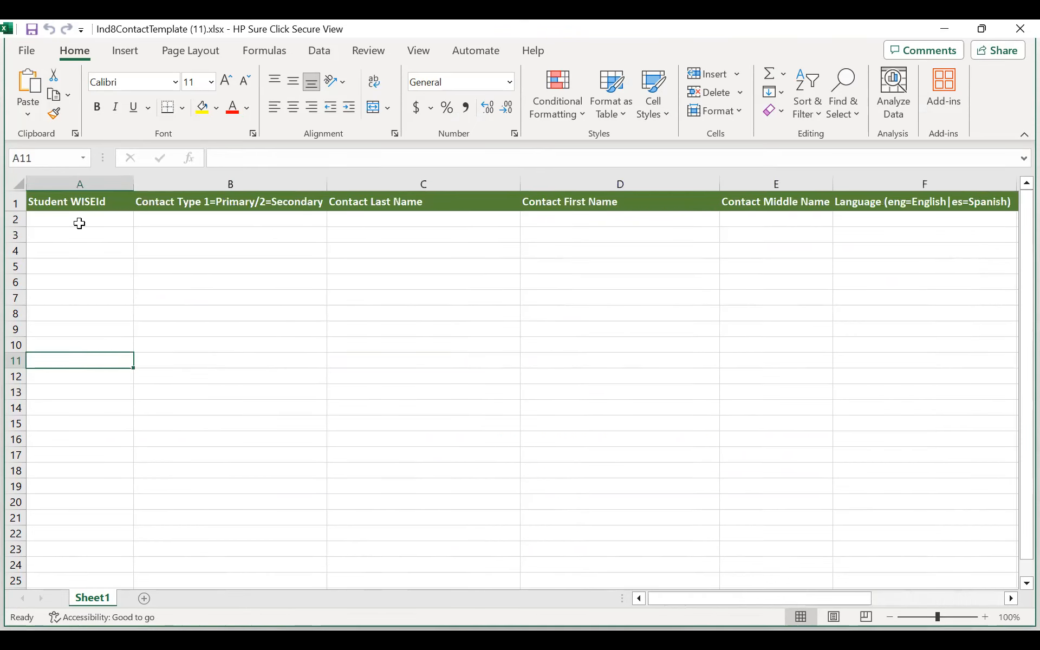
key("Up")
key("Up")
key("Up")
key("Up")
key("Up")
key("Up")
key("Up")
key("Up")
key("Up")
key("Up")
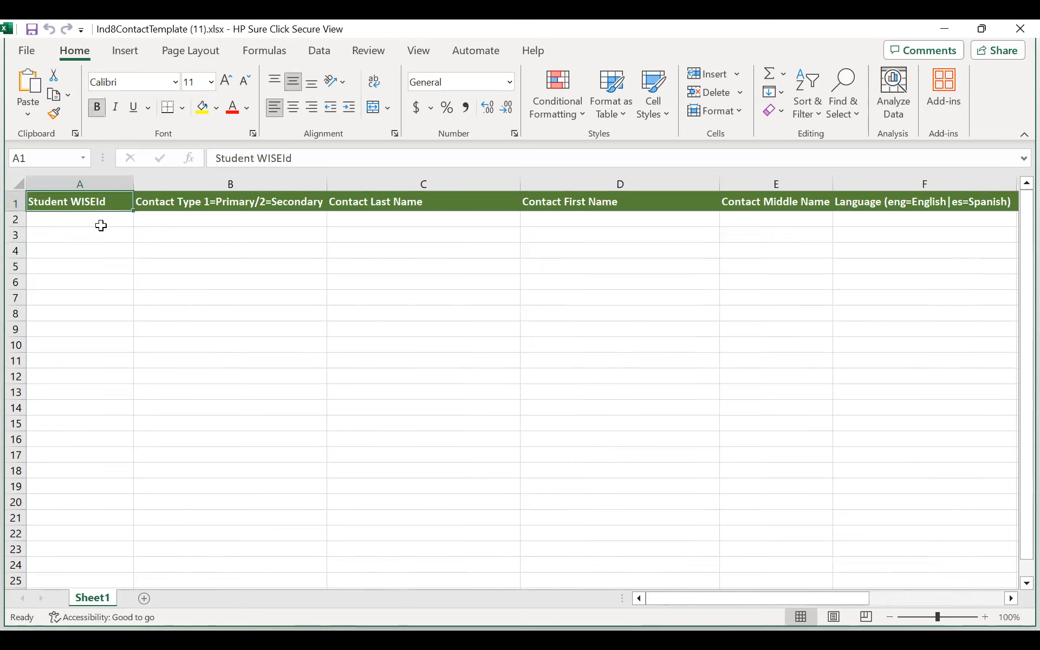
left_click(98, 221)
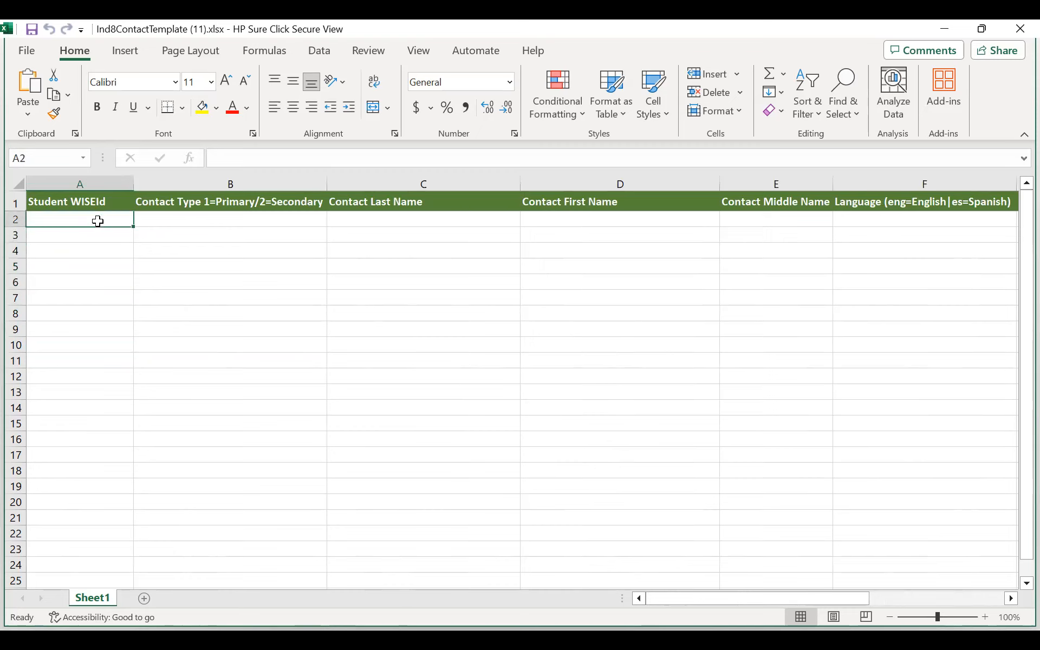
left_click(206, 220)
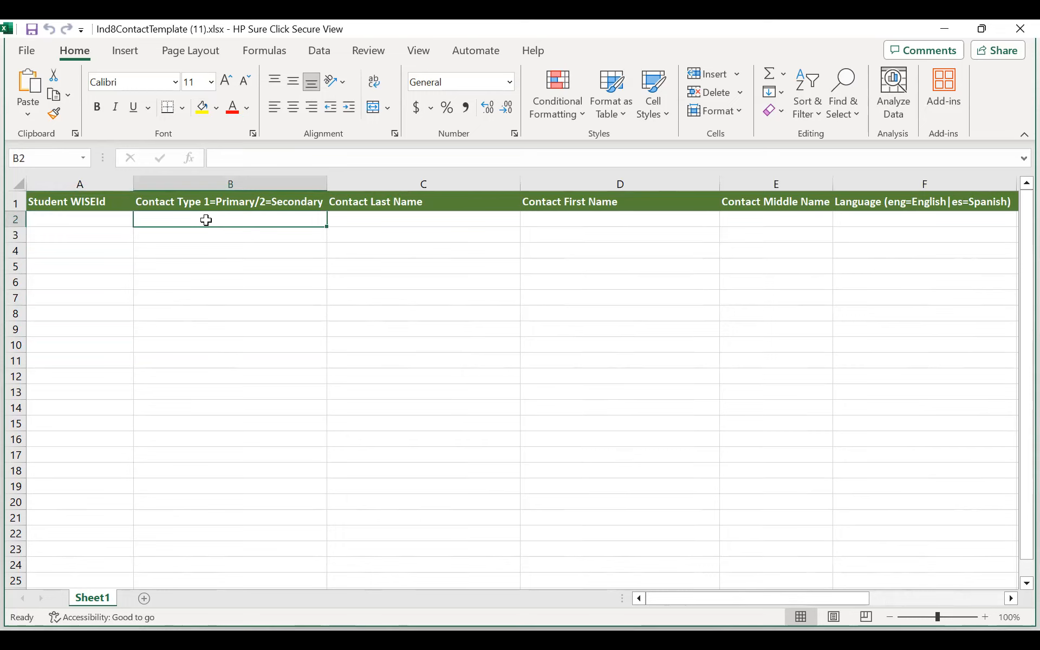
key("Tab")
key("Tab")
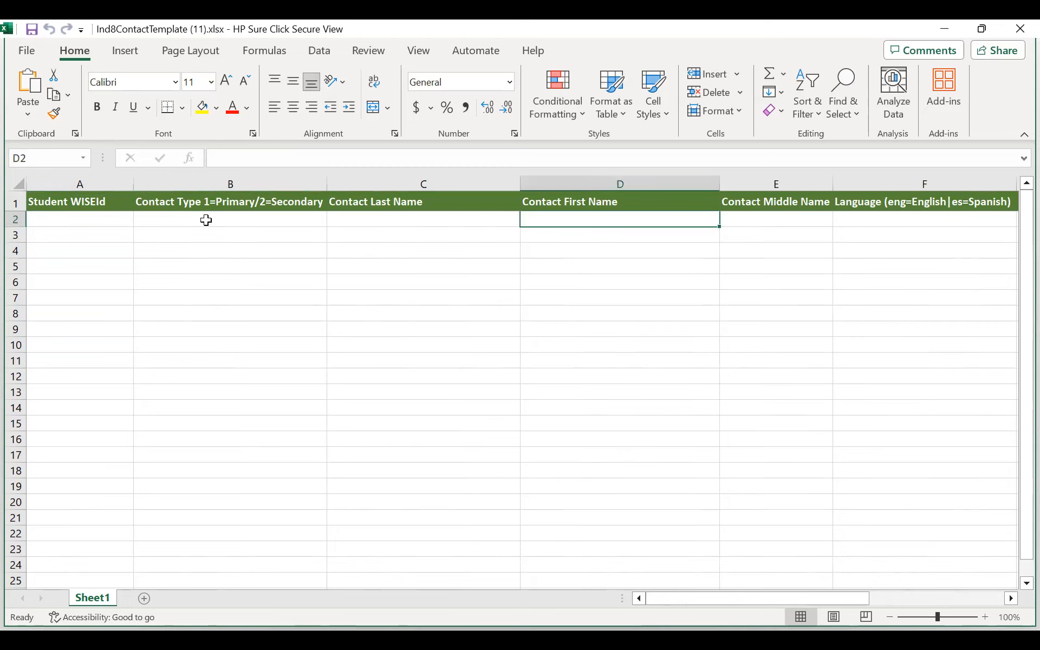
key("Tab")
key("Tab")
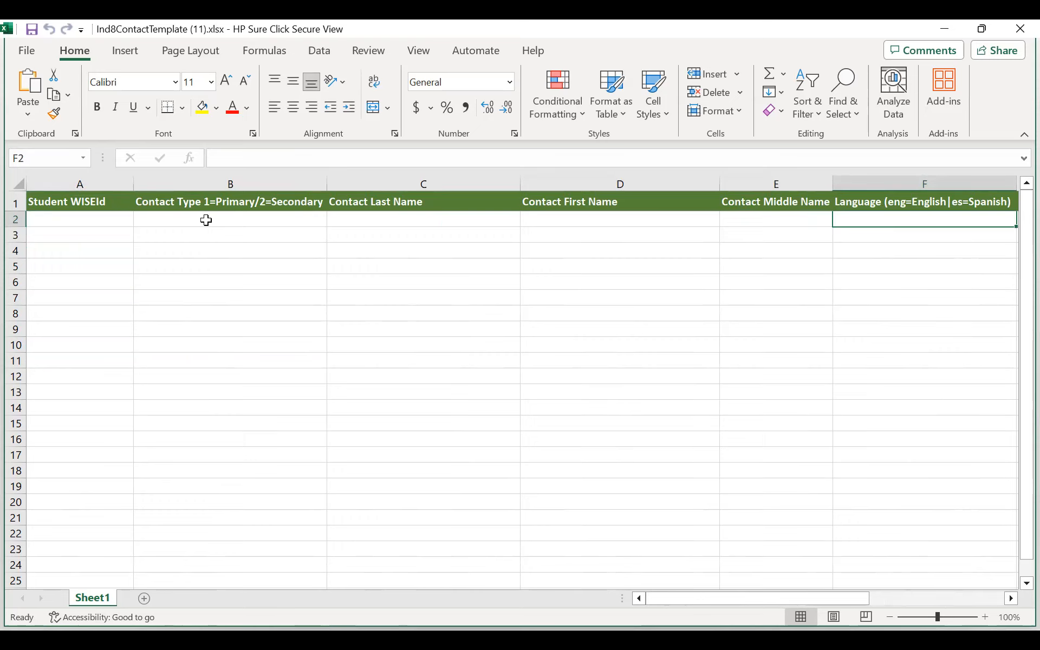
key("Tab")
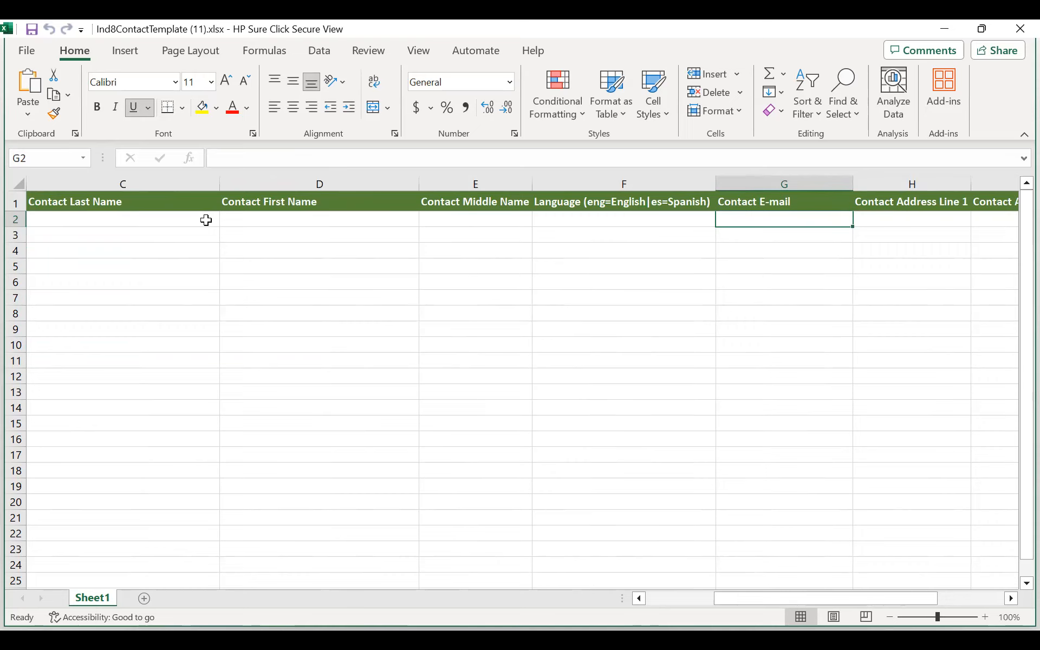
Step: Continue through Contact Address Line 2, City and State, then go back to A2 and A7
key("Right")
key("Right")
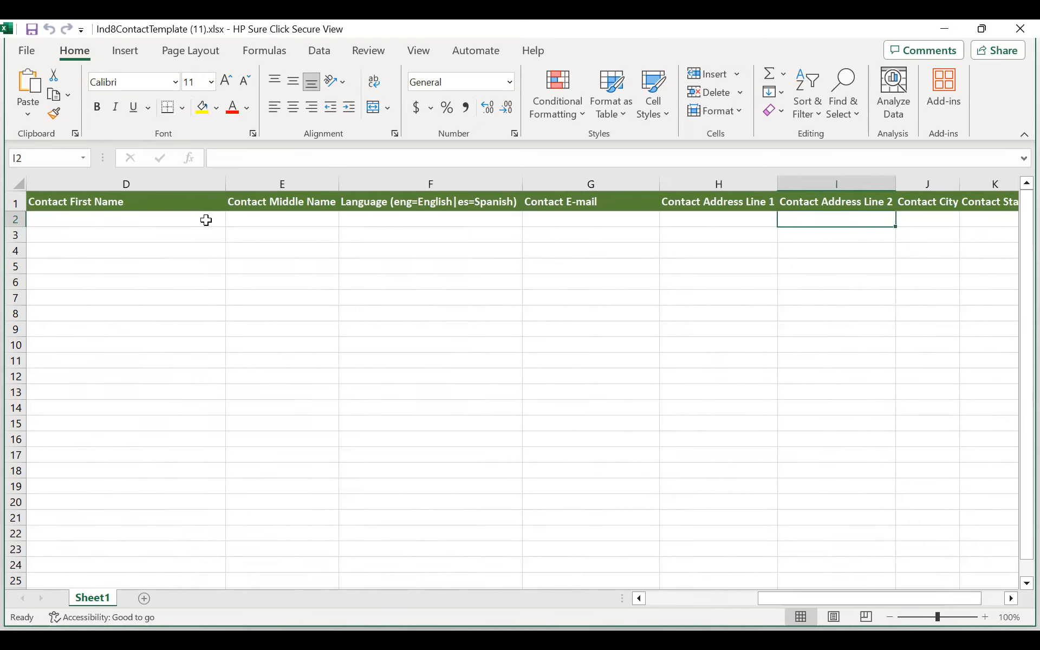
key("Down")
key("Up")
key("Right")
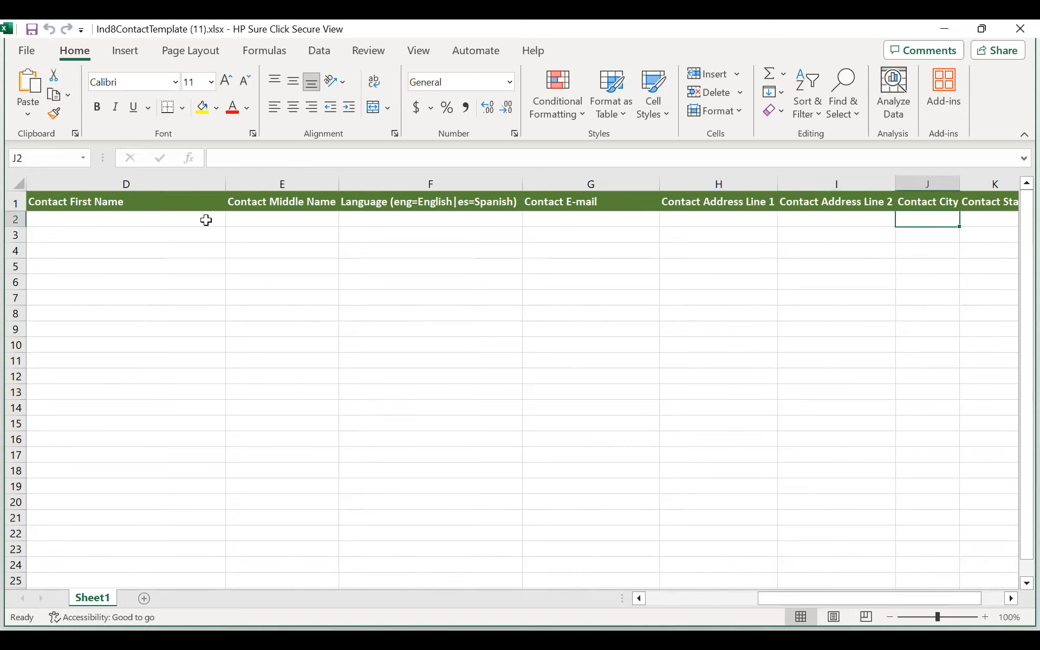
key("Right")
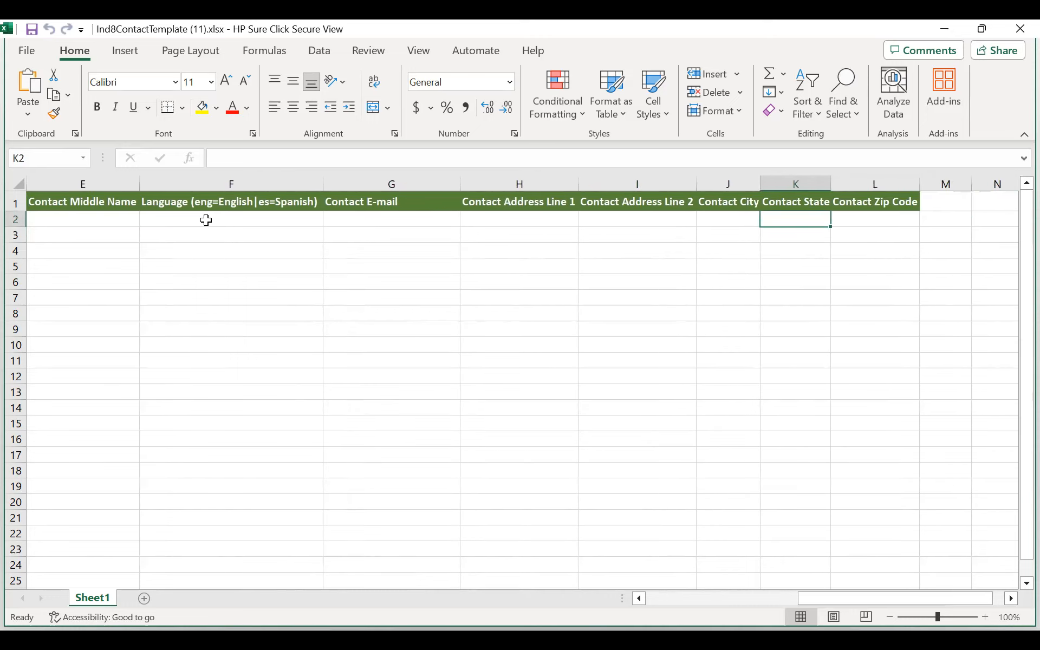
key("Left")
key("Left")
key("Left")
key("Left")
key("Left")
key("Left")
key("Left")
key("Left")
key("Left")
key("Left")
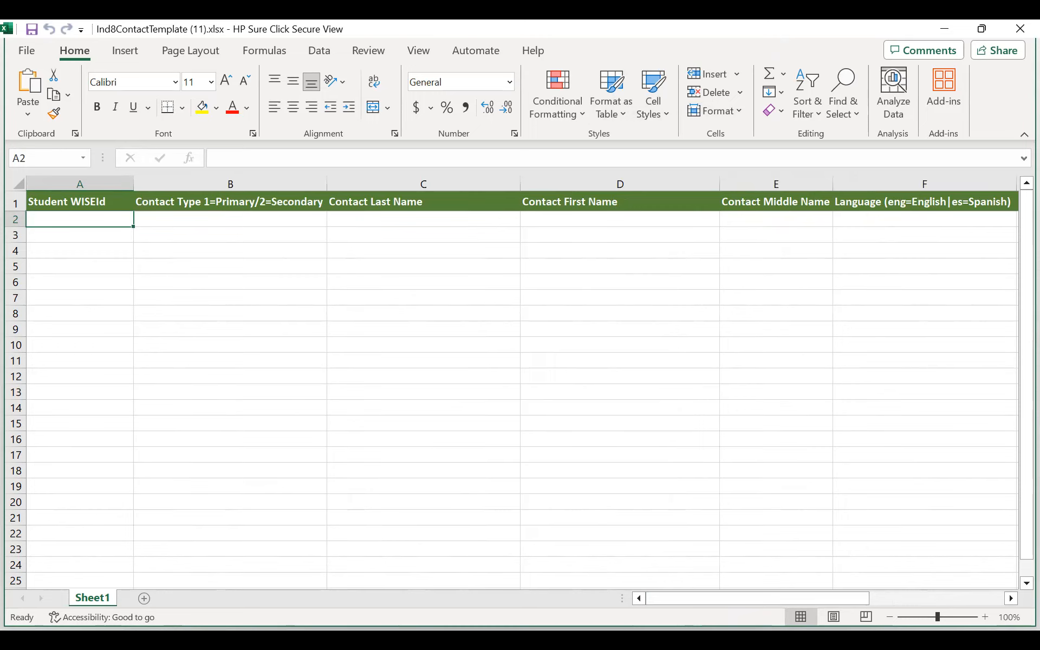
left_click(86, 301)
left_click(81, 297)
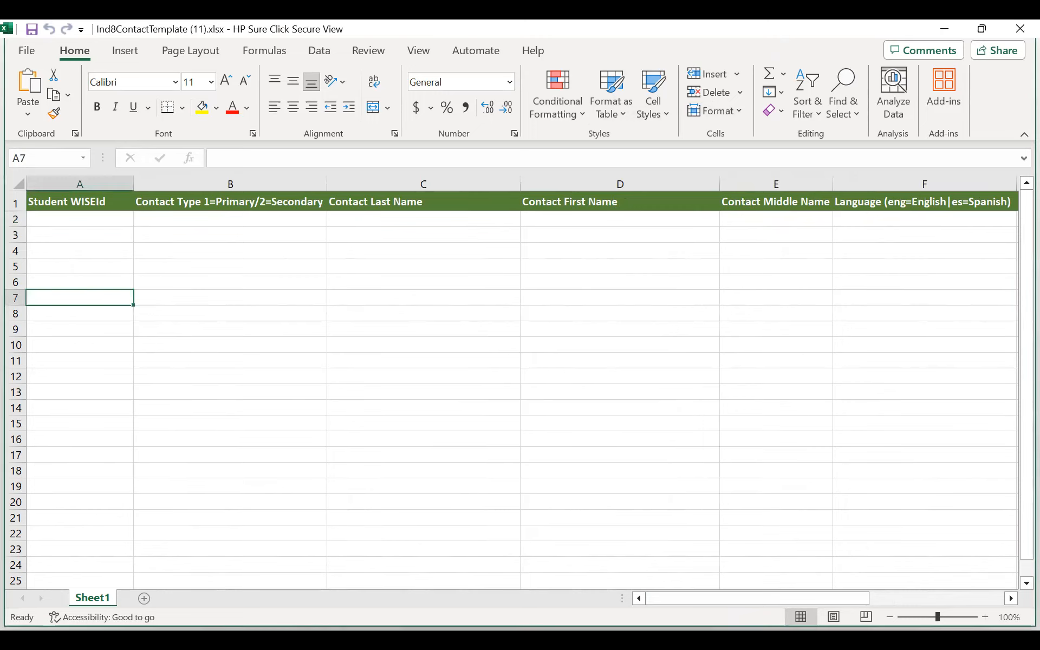
left_click(508, 298)
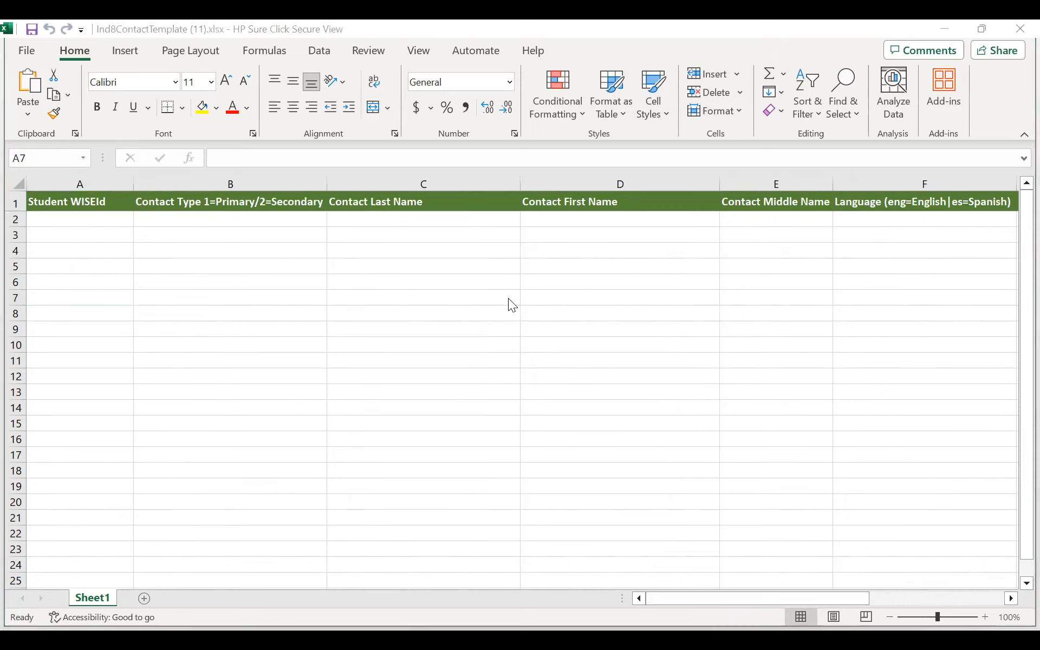
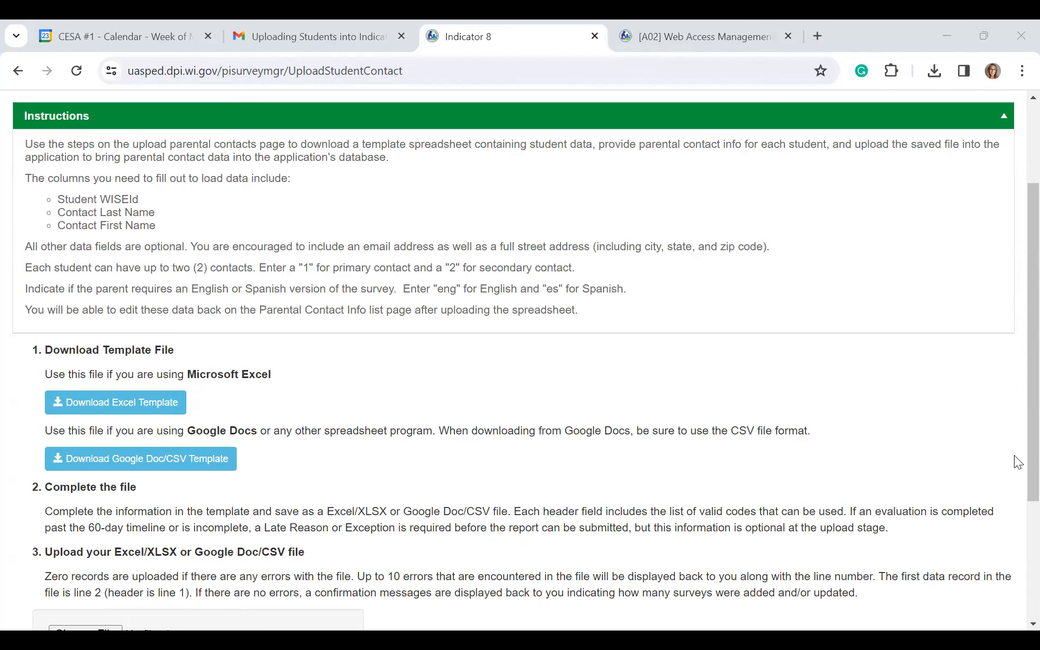
Step: Choose Abbotsford Test Ind8Contact from Documents > Indicator 8 > 2023-2024 > Testing as the upload file
scroll(1014, 455, "down", 4)
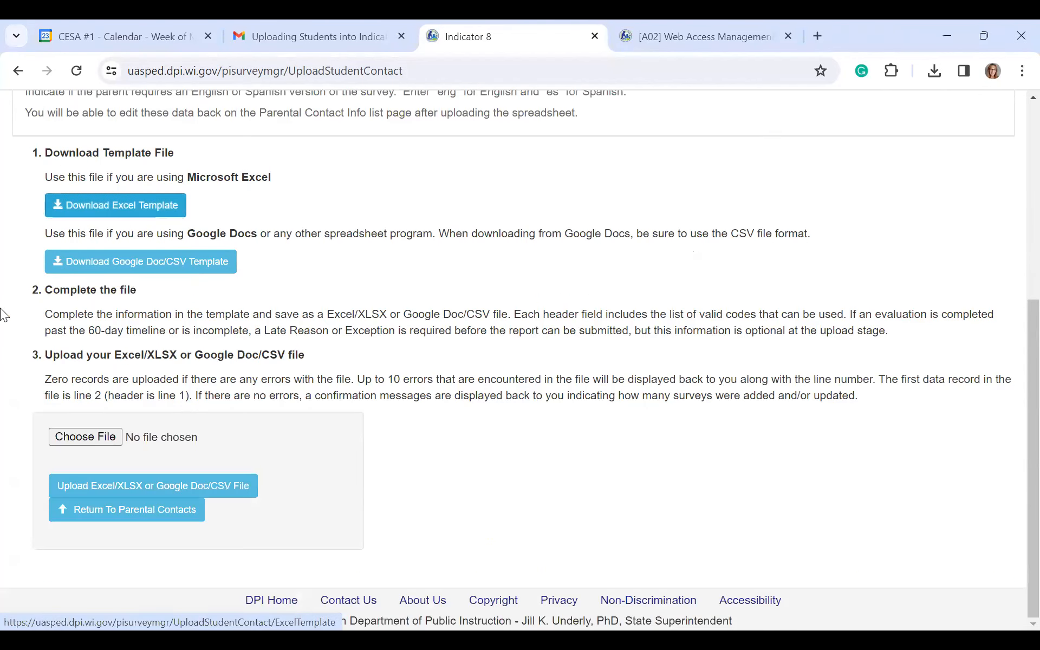
left_click(107, 442)
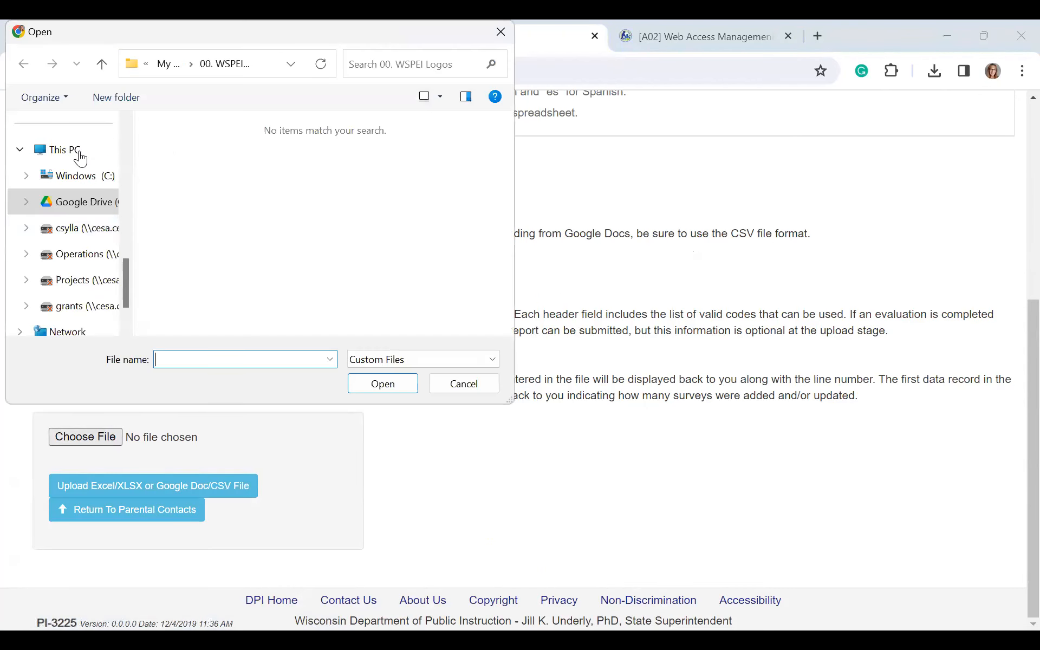
scroll(126, 184, "up", 2)
scroll(127, 130, "up", 5)
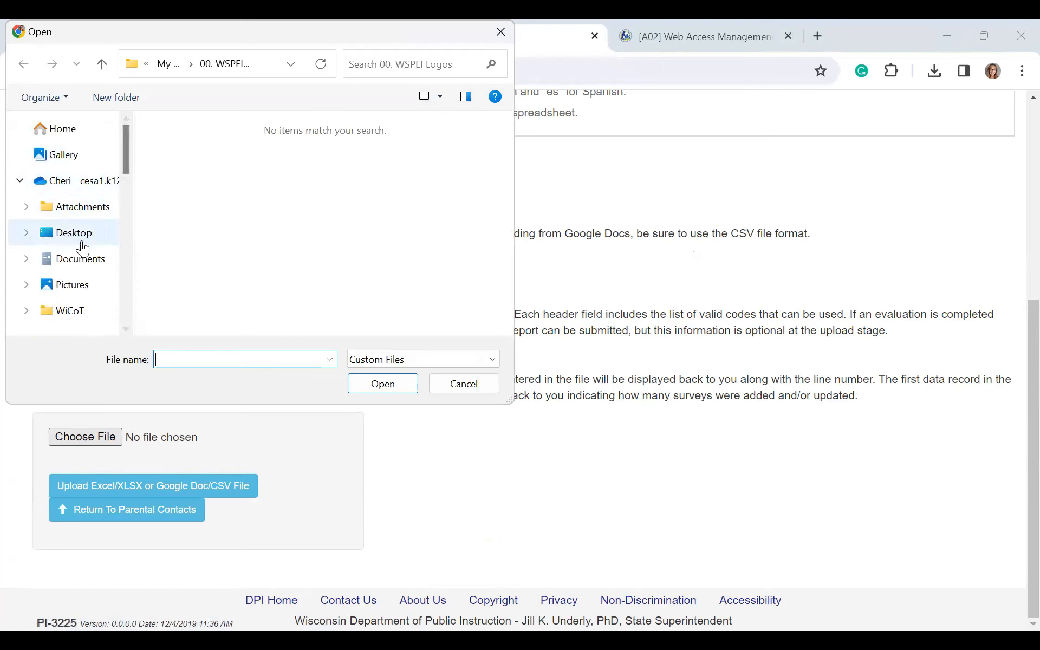
left_click(82, 258)
double_click(218, 256)
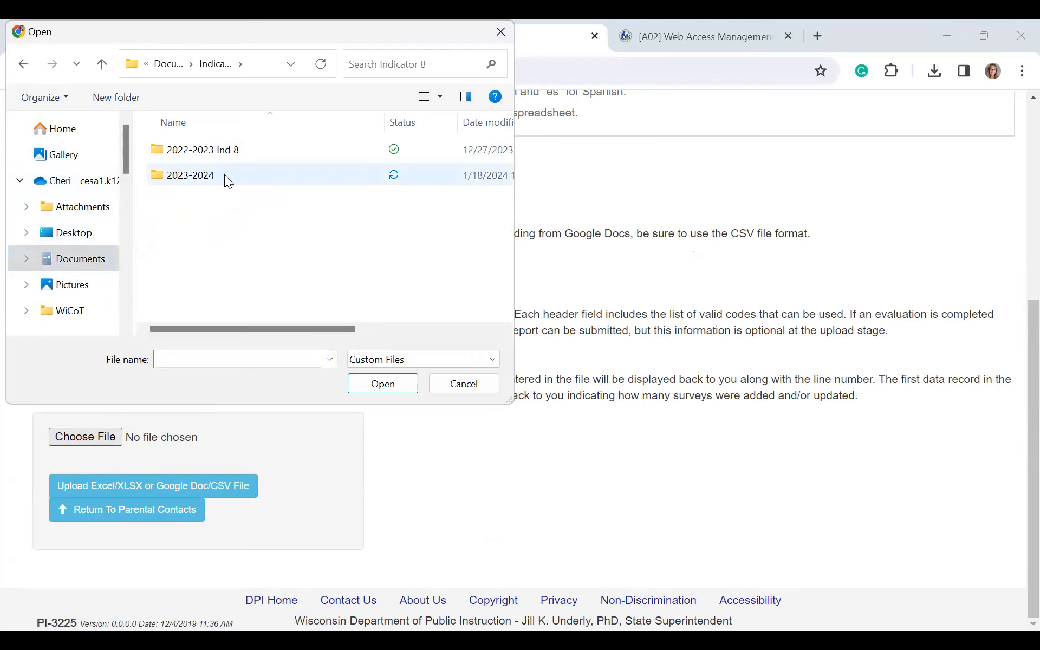
double_click(216, 177)
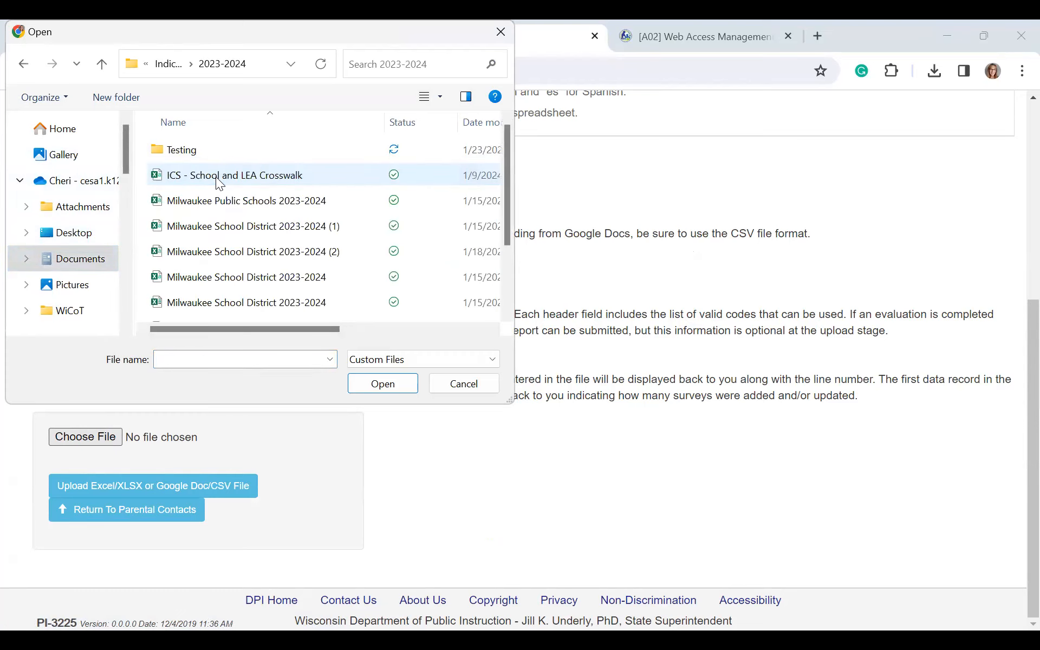
double_click(227, 141)
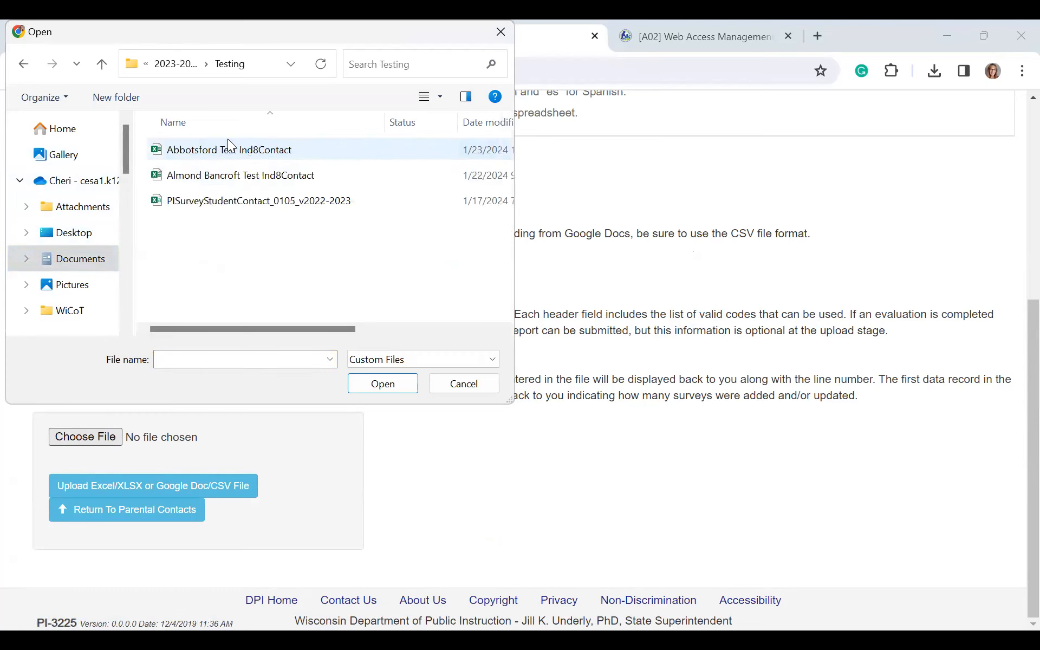
left_click(279, 152)
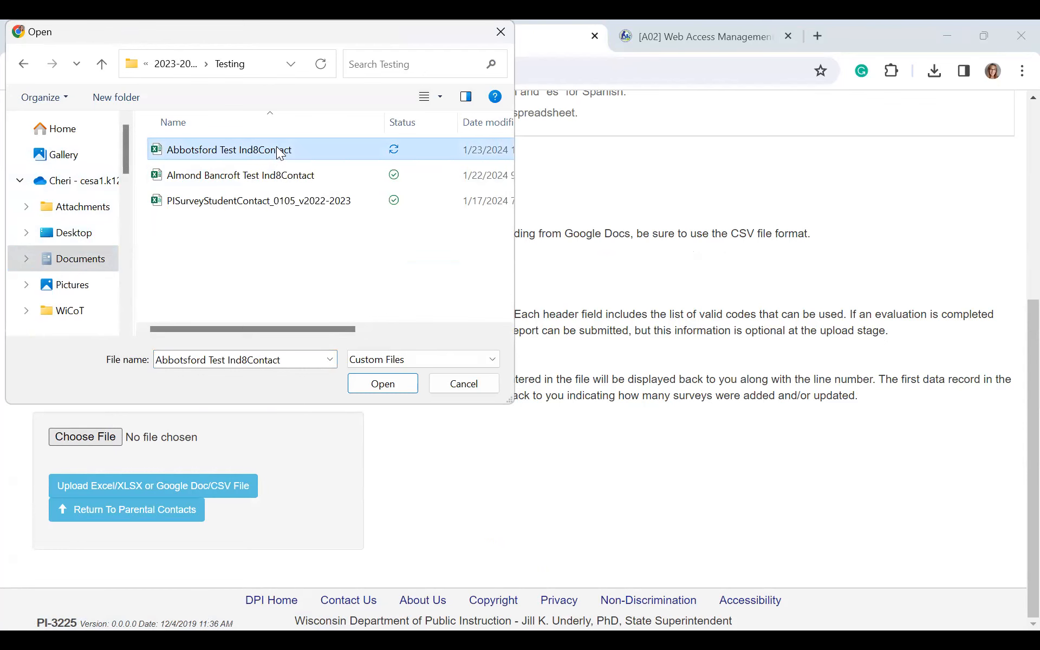
double_click(279, 152)
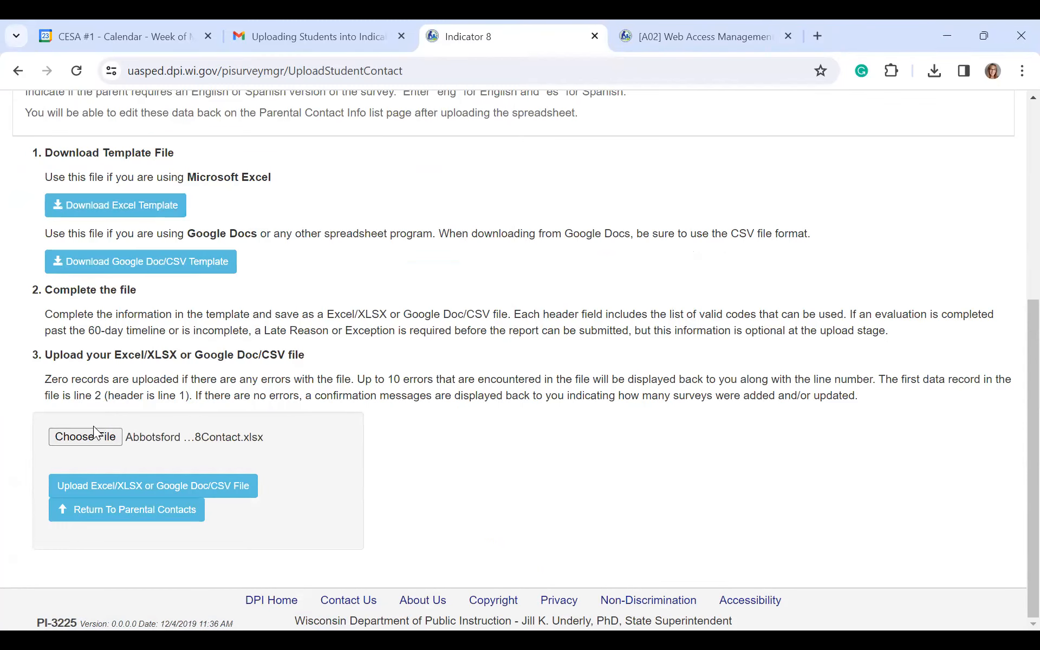
Step: Upload the Abbotsford file and read through its missing address, city, state and zip errors
left_click(146, 488)
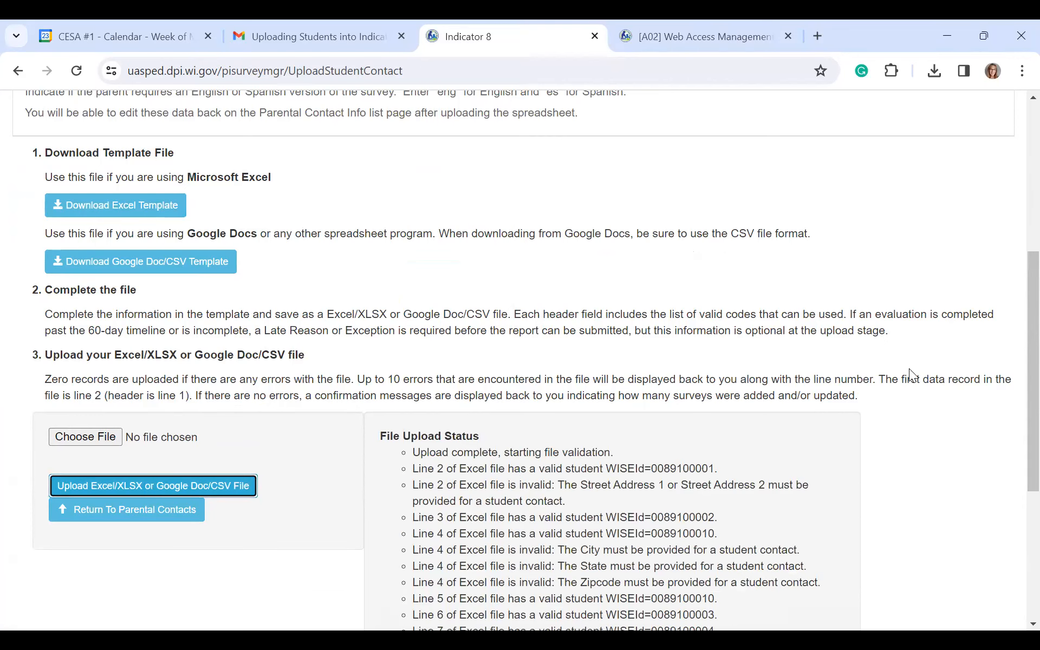
scroll(1015, 276, "down", 3)
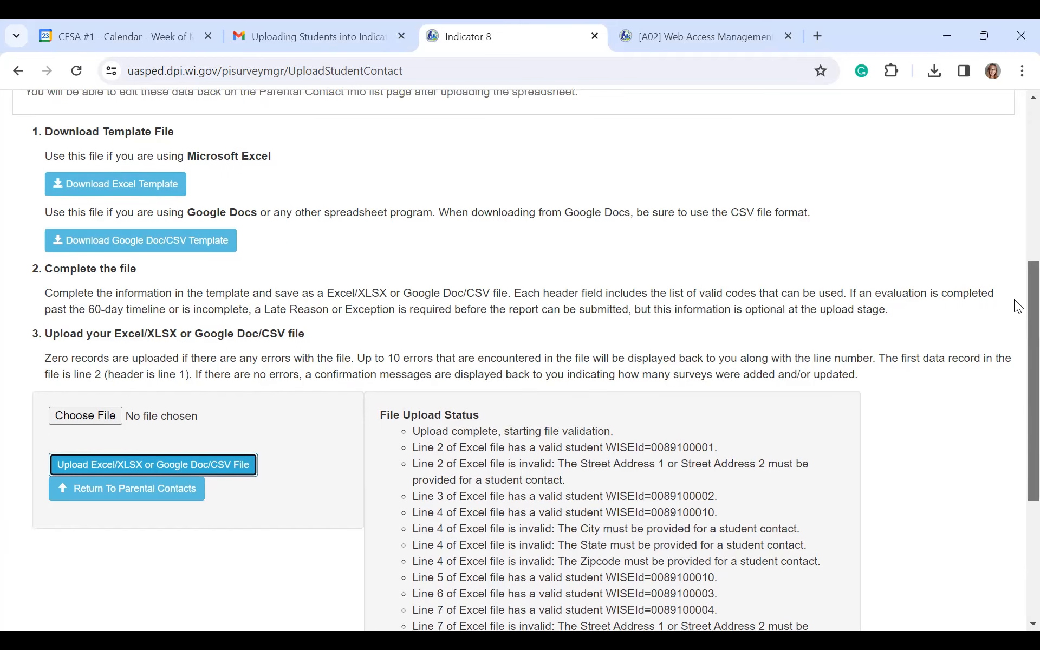
scroll(1017, 360, "down", 2)
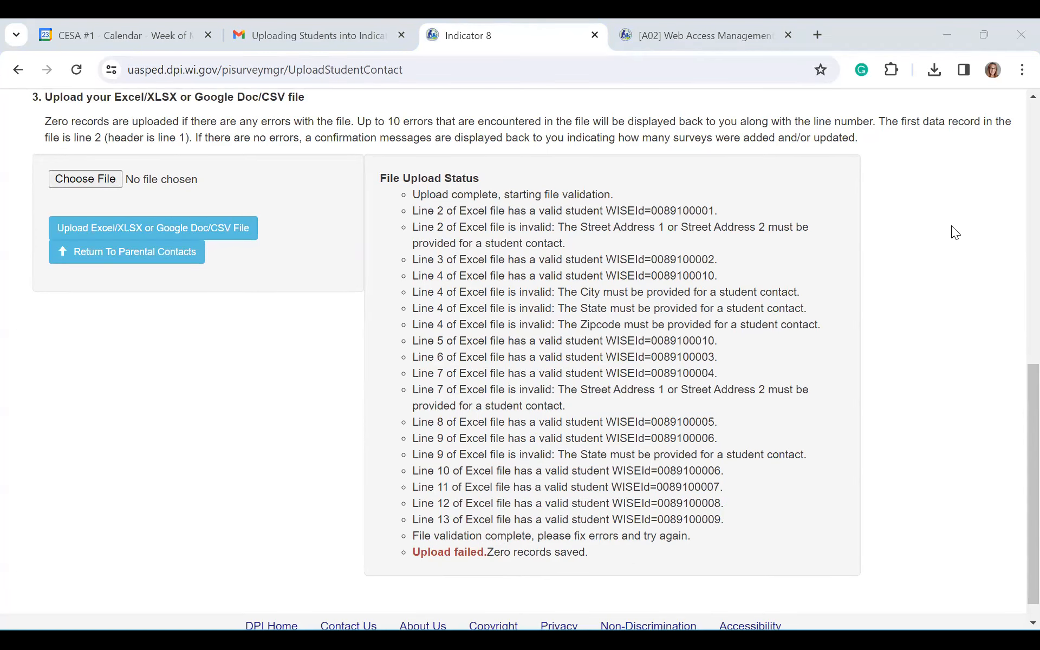
Step: In the Excel contact sheet, enter eng as the language in cell F11
left_click(957, 217)
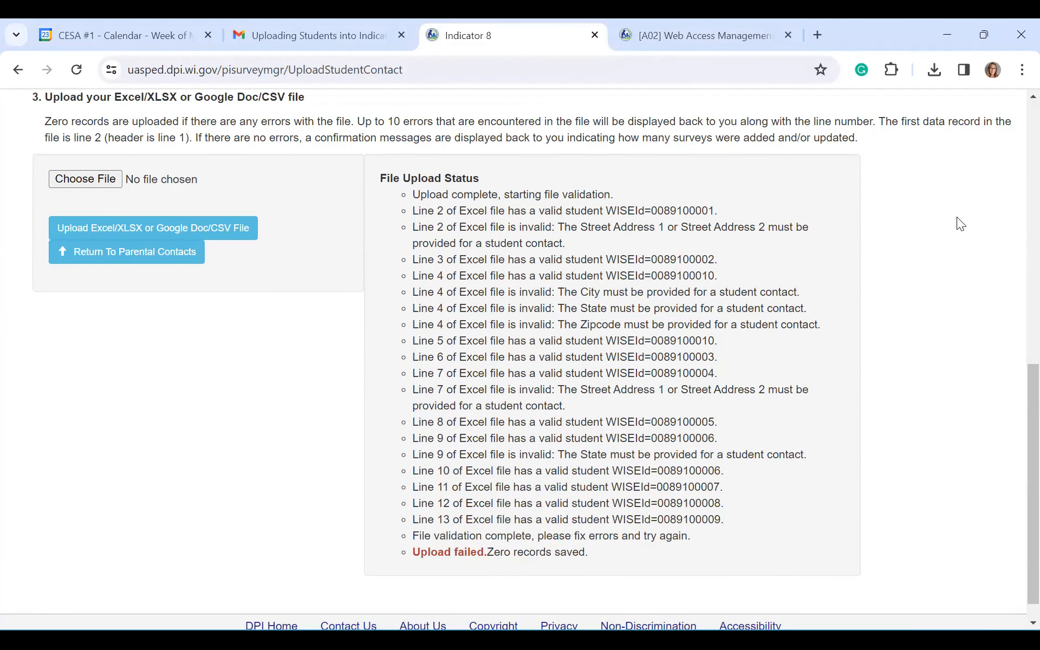
key("alt+Tab")
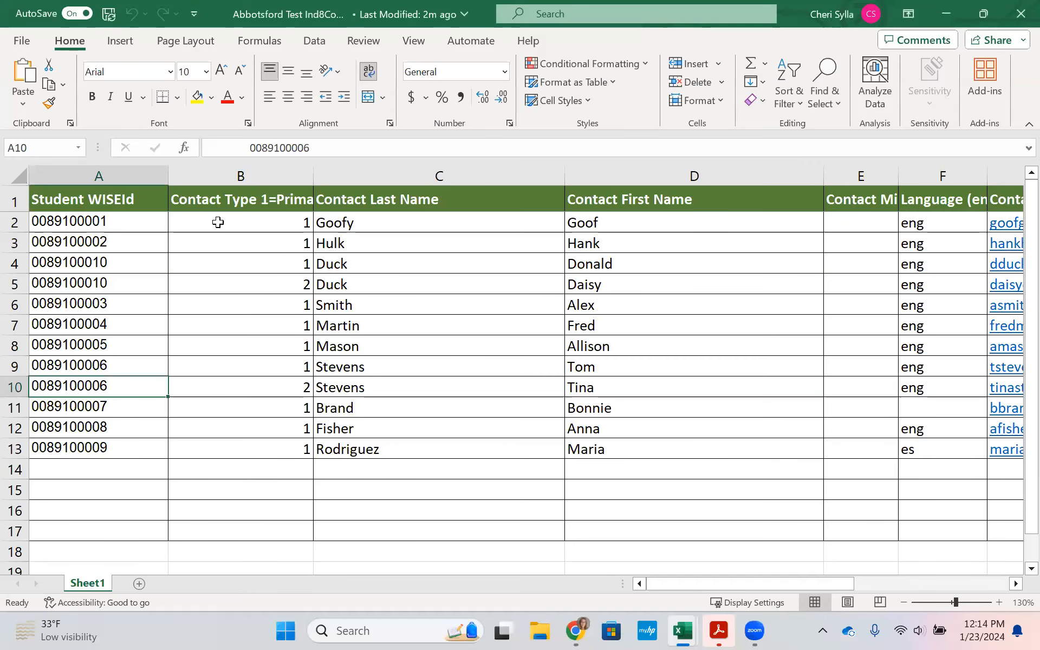
key("Right")
key("Right")
key("Right")
key("Right")
key("Down")
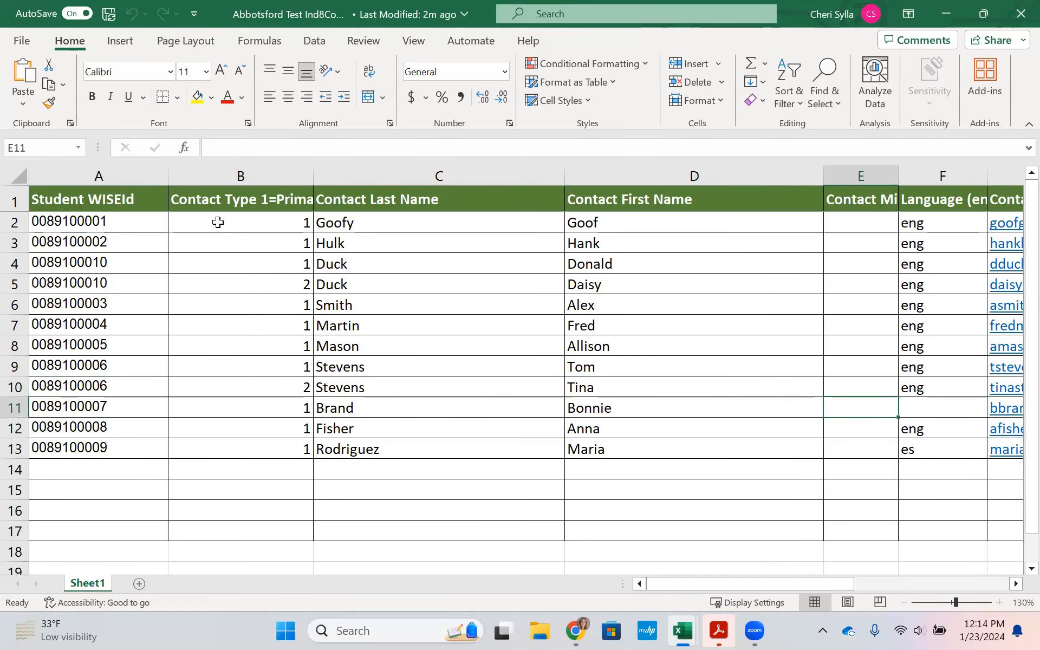
key("Right")
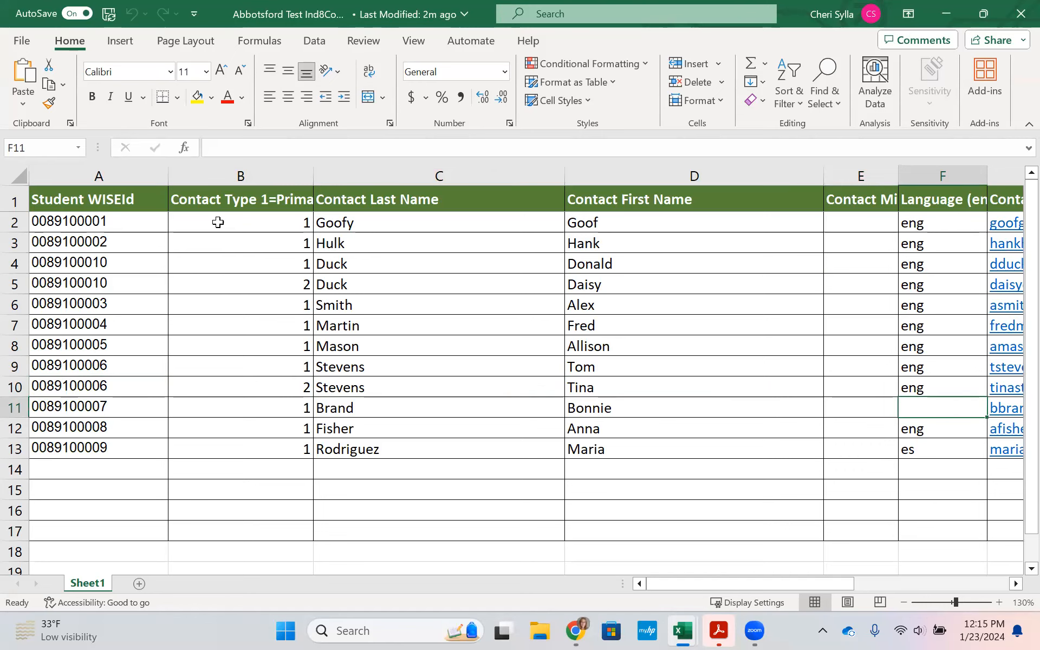
type("eng")
key("Tab")
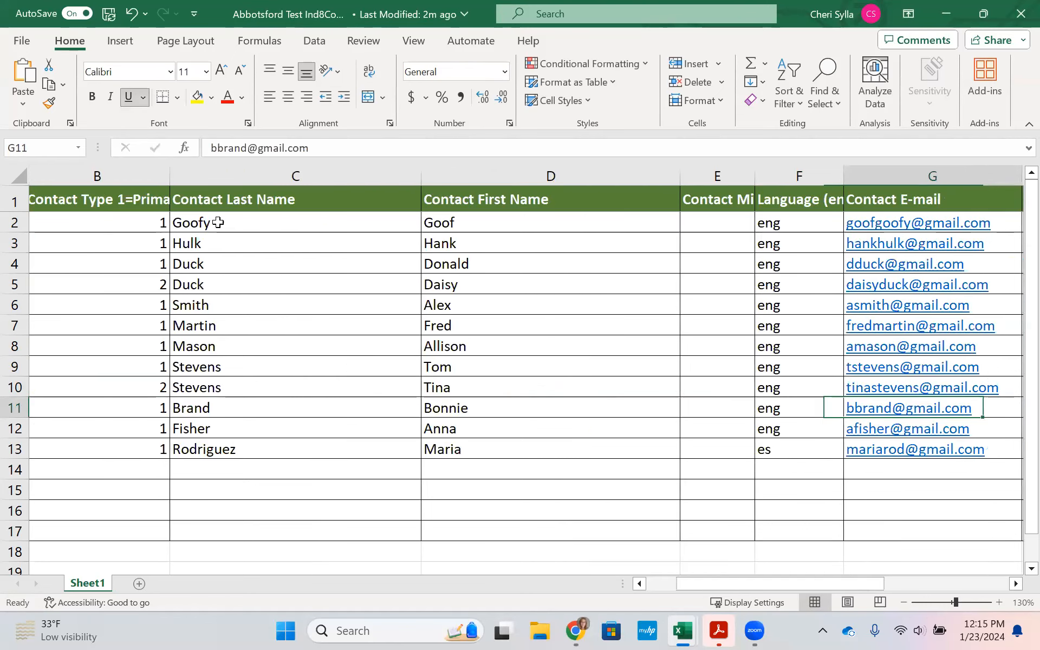
Step: Move from row 11 up to row 2's city cell J2
key("Right")
key("Up")
key("Up")
key("Up")
key("Up")
key("Up")
key("Up")
key("Up")
key("Up")
key("Up")
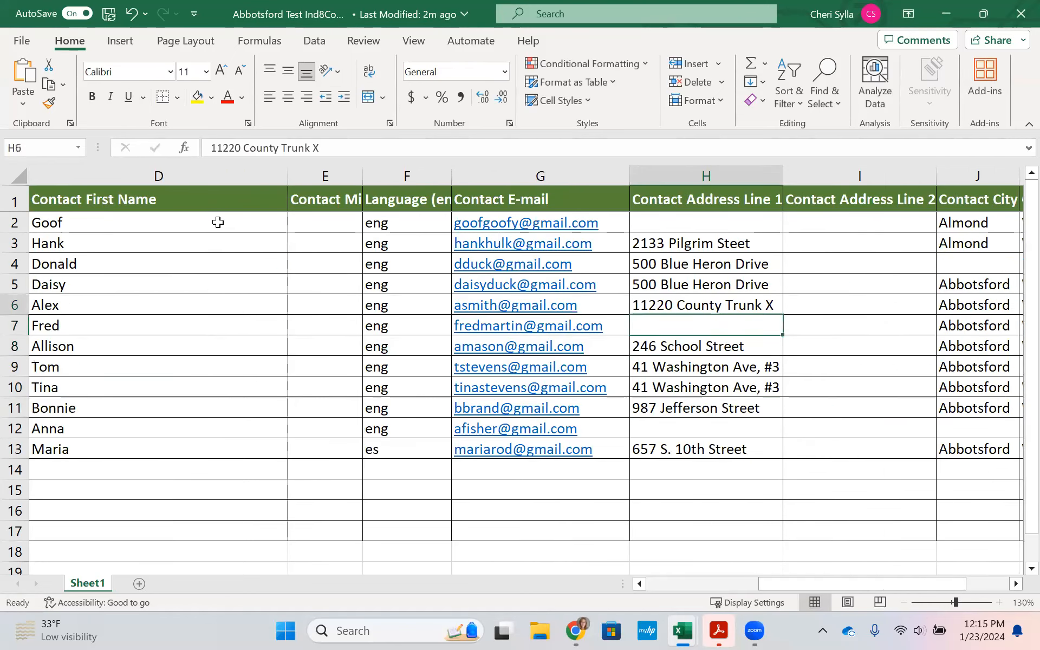
key("Right")
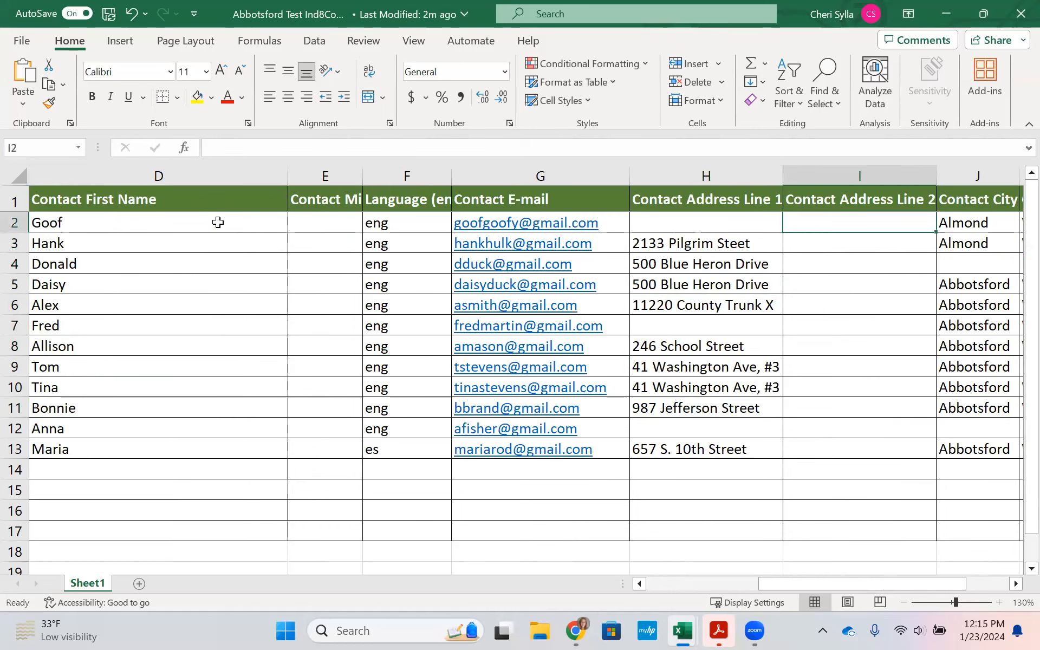
key("Left")
key("Left")
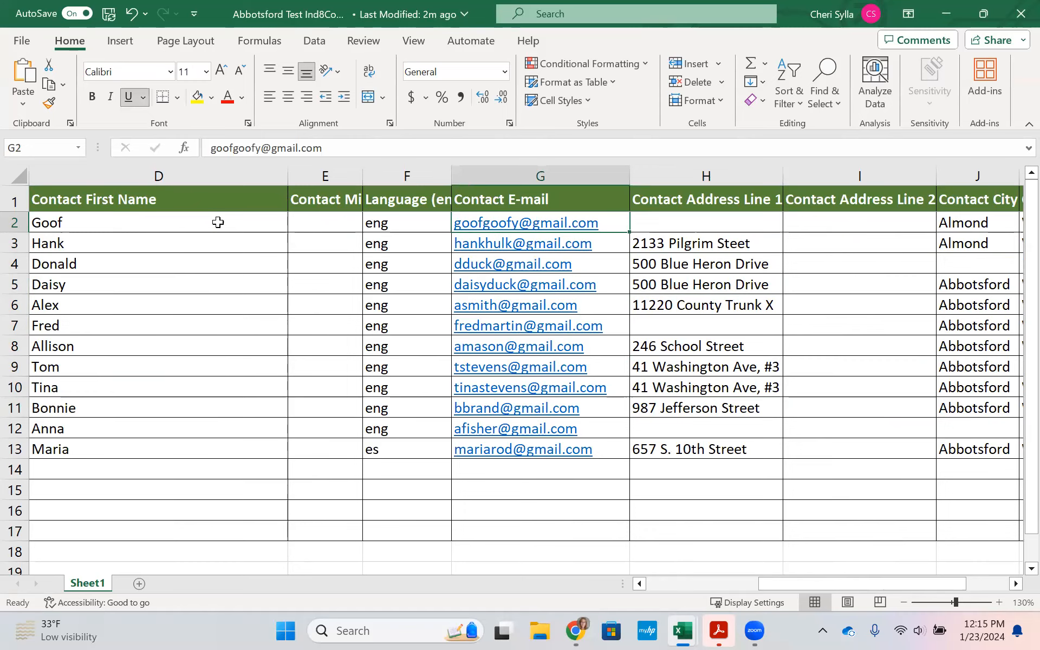
key("Right")
key("Right")
key("Right")
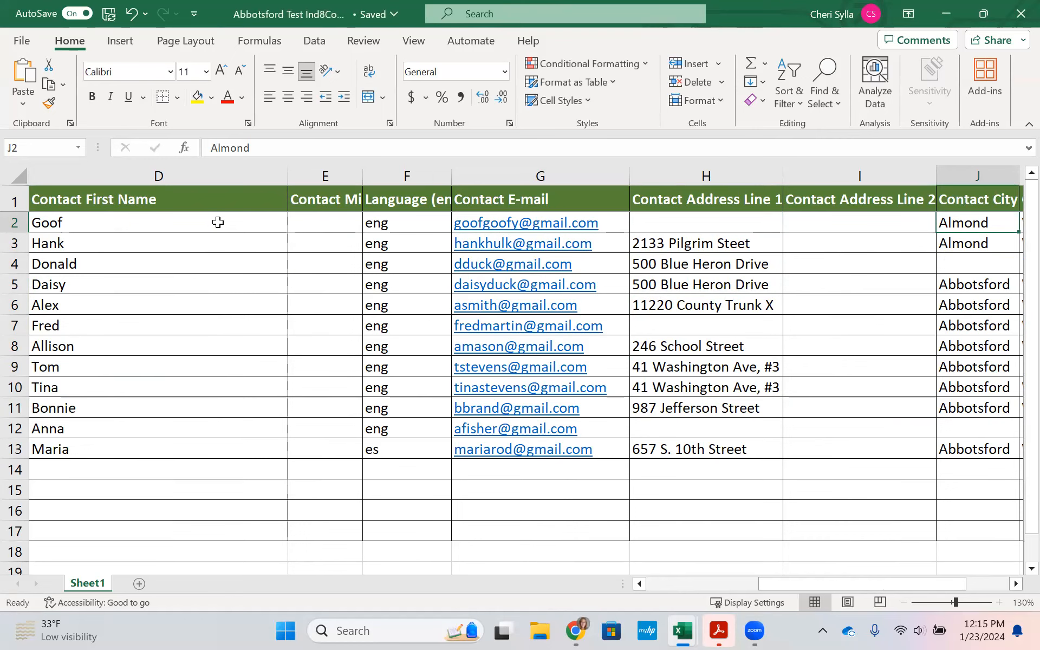
Step: Clear row 2's city Almond, state WI and zip code 54909
key("Delete")
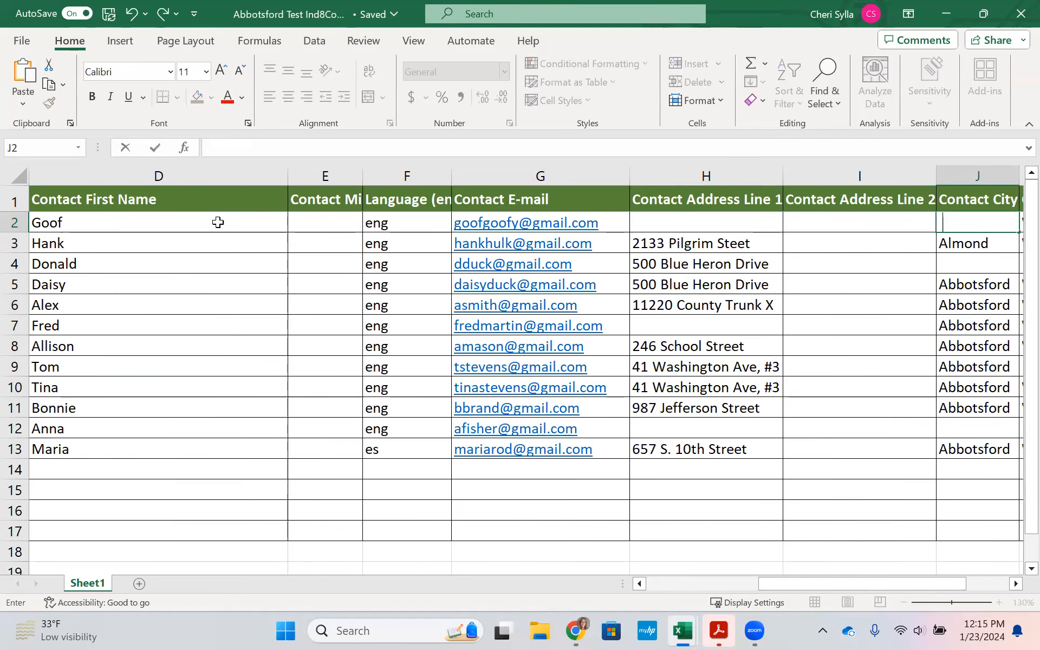
key("Tab")
key("Delete")
key("Tab")
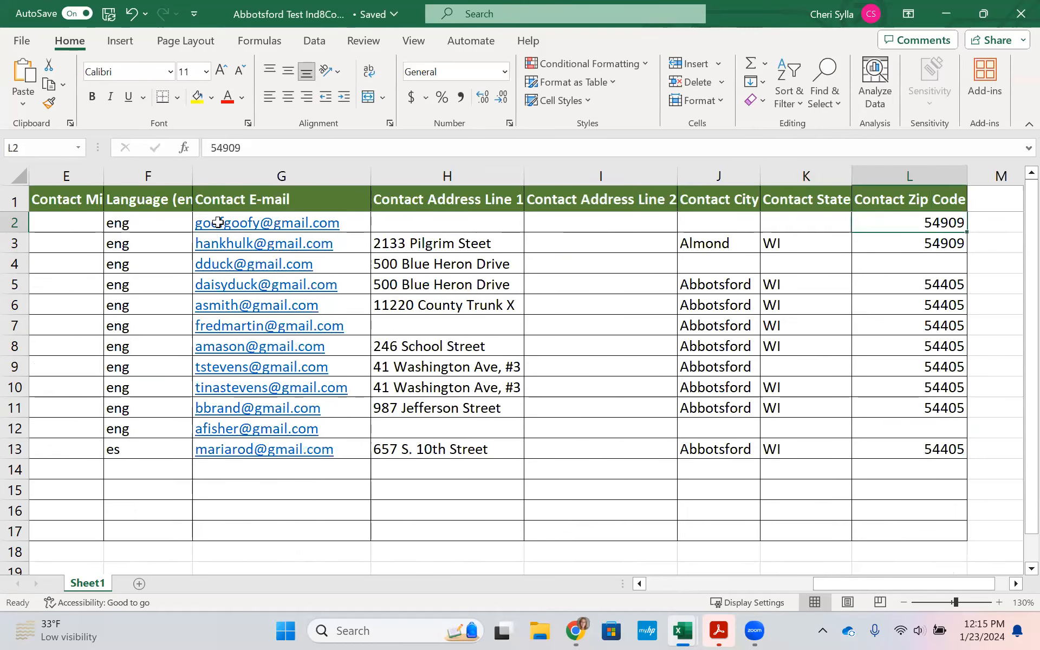
key("BackSpace")
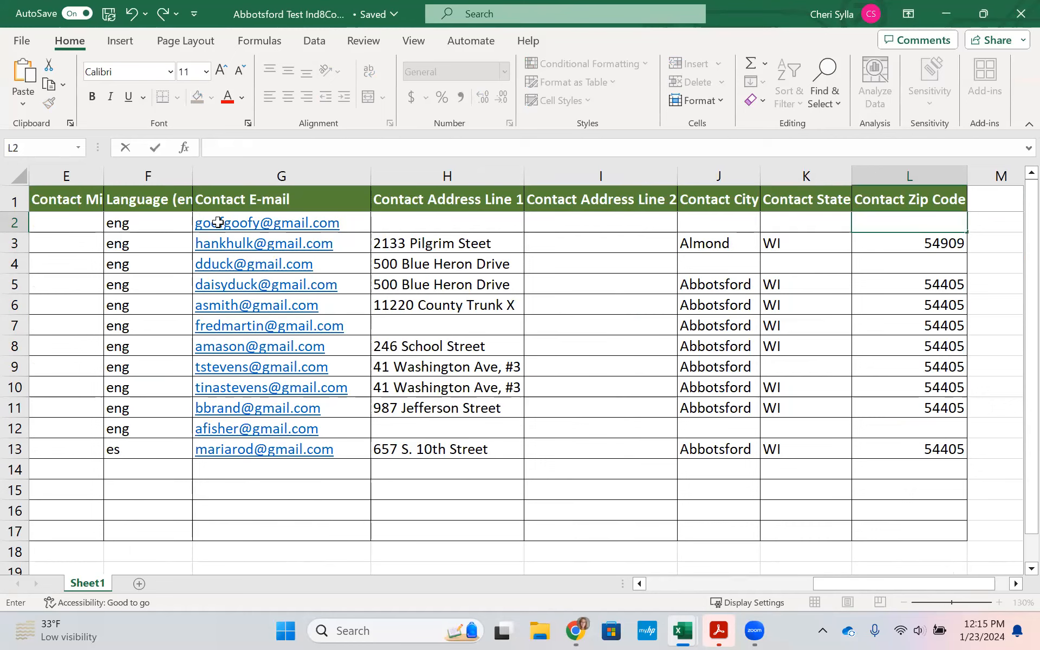
Step: Fill row 4's address with city Abbotsford, state WI and zip code 54405
left_click(710, 269)
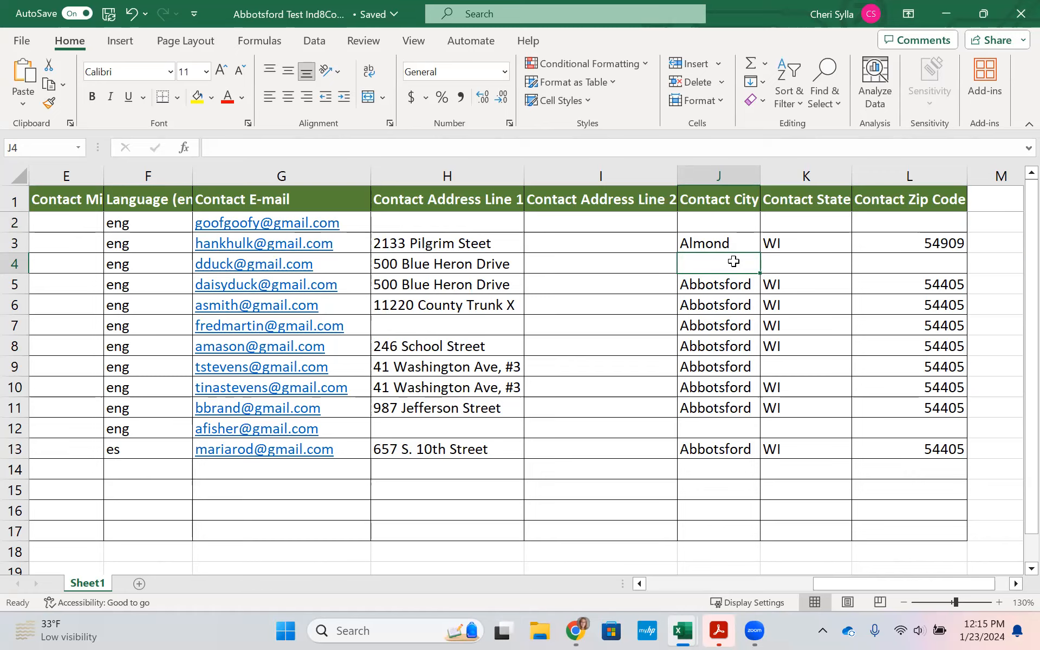
type("Abbo")
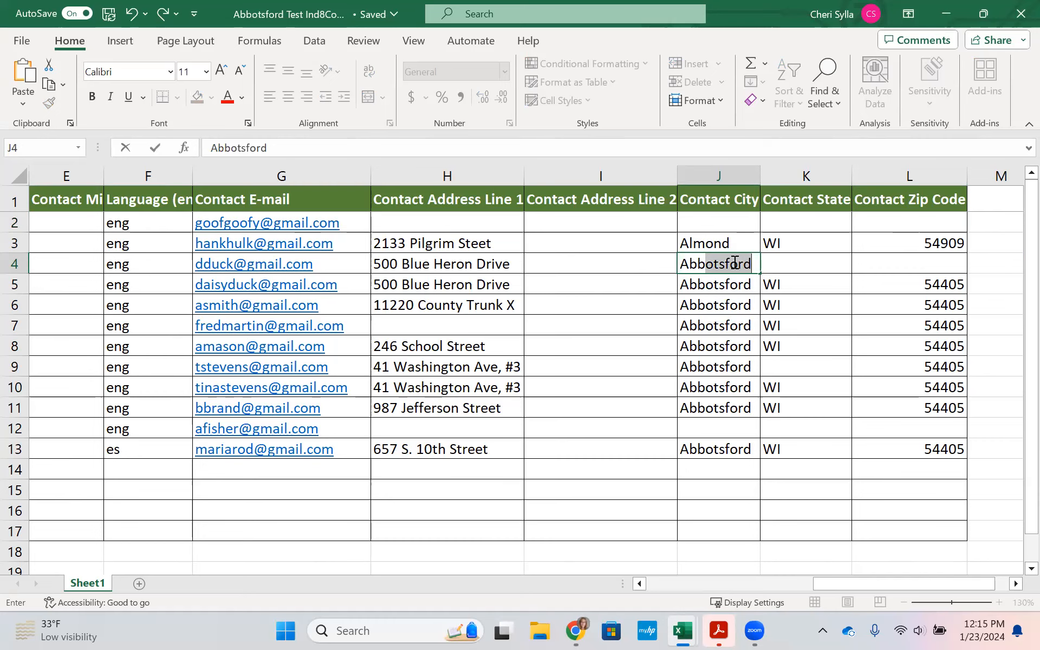
key("Tab")
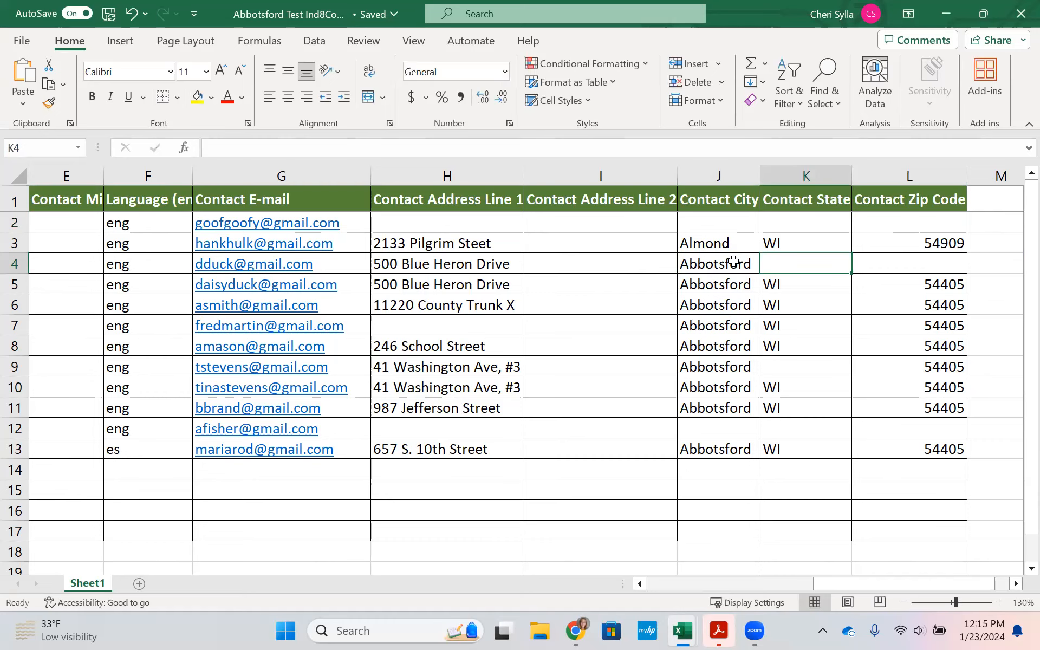
type("WI")
key("Tab")
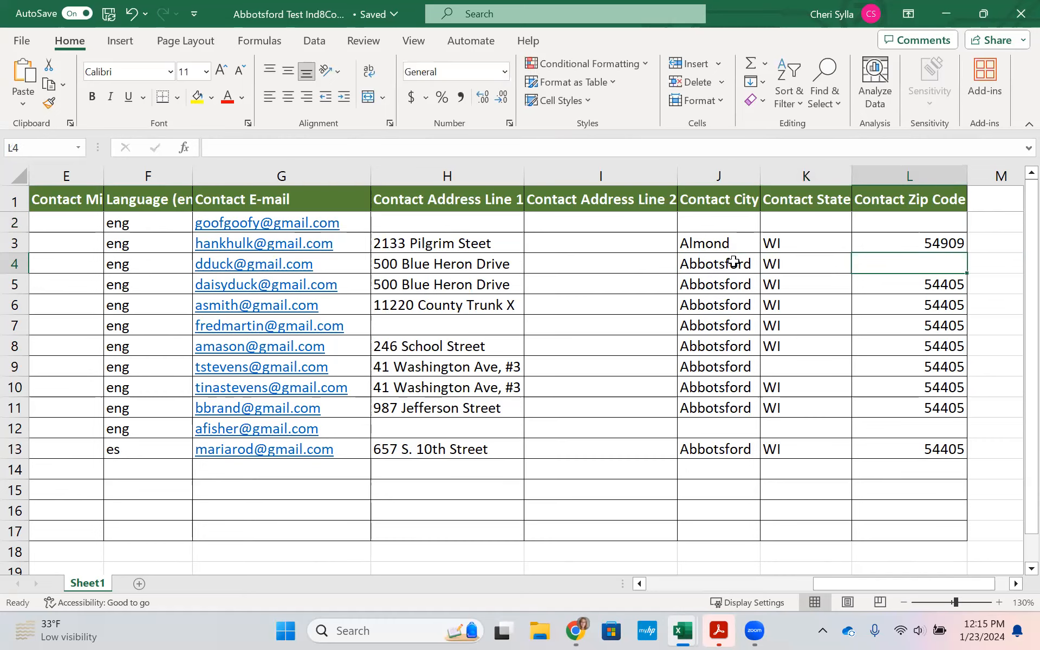
type("54909")
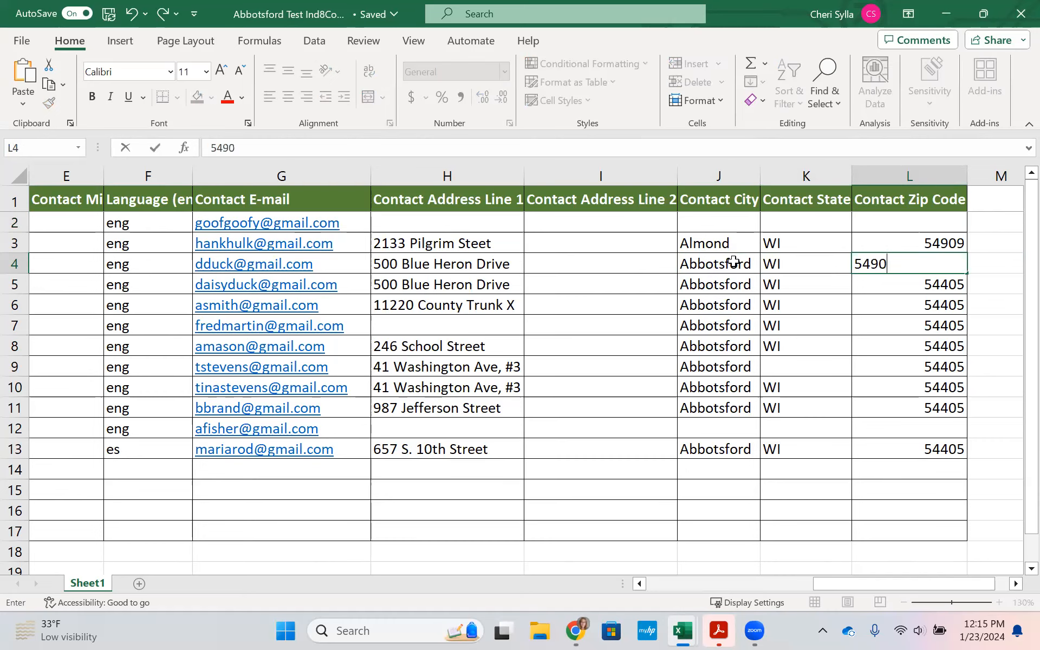
key("BackSpace")
type("5")
key("BackSpace")
key("BackSpace")
key("BackSpace")
type("405")
key("Return")
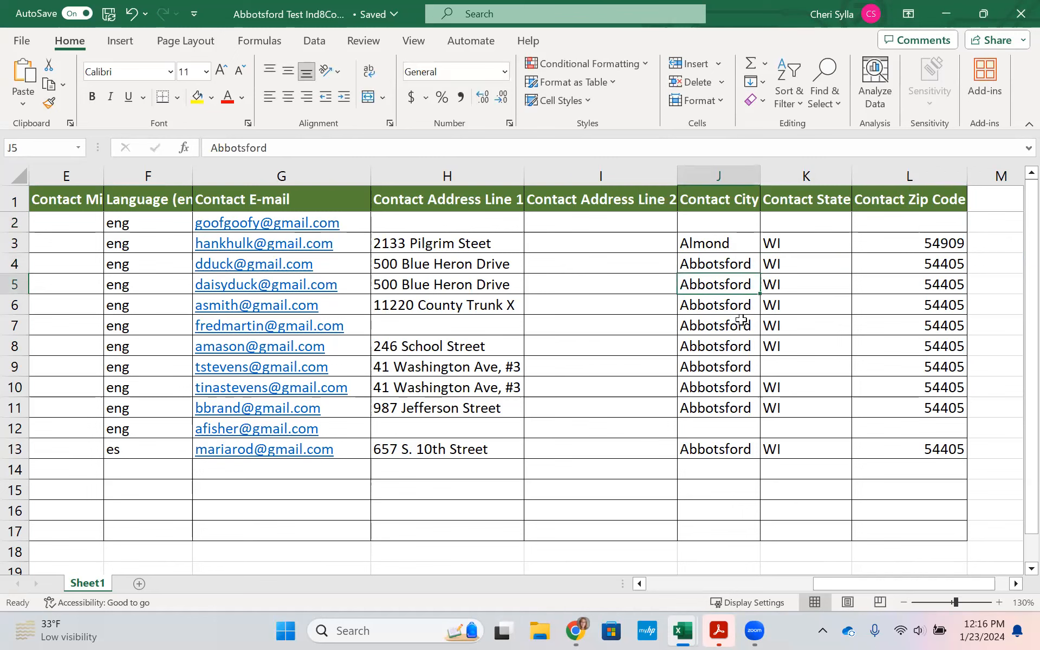
left_click(413, 330)
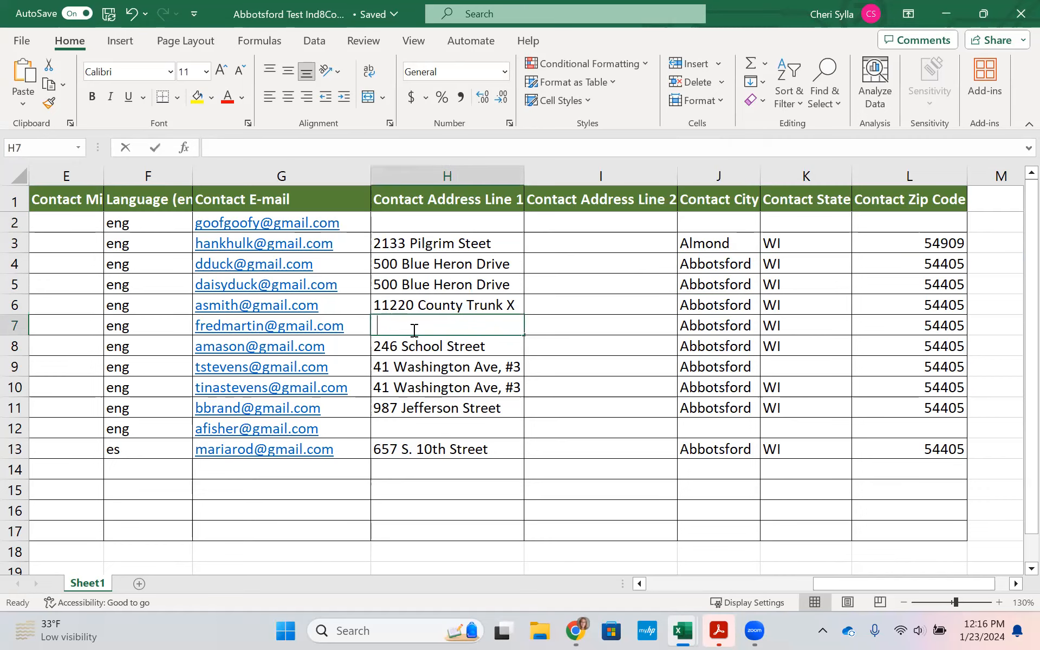
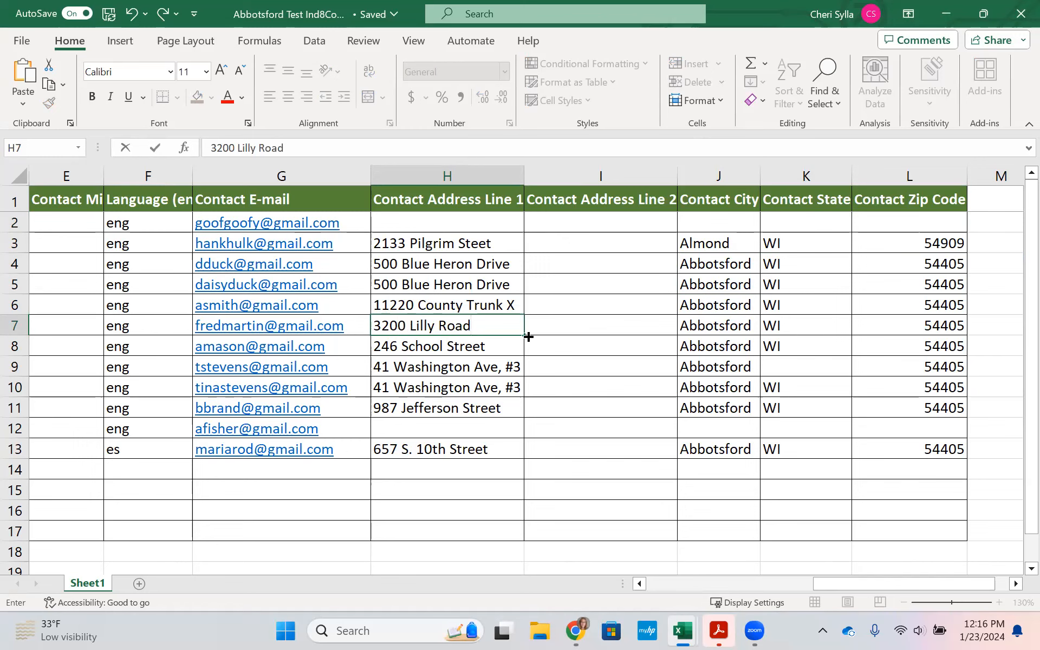
left_click(780, 370)
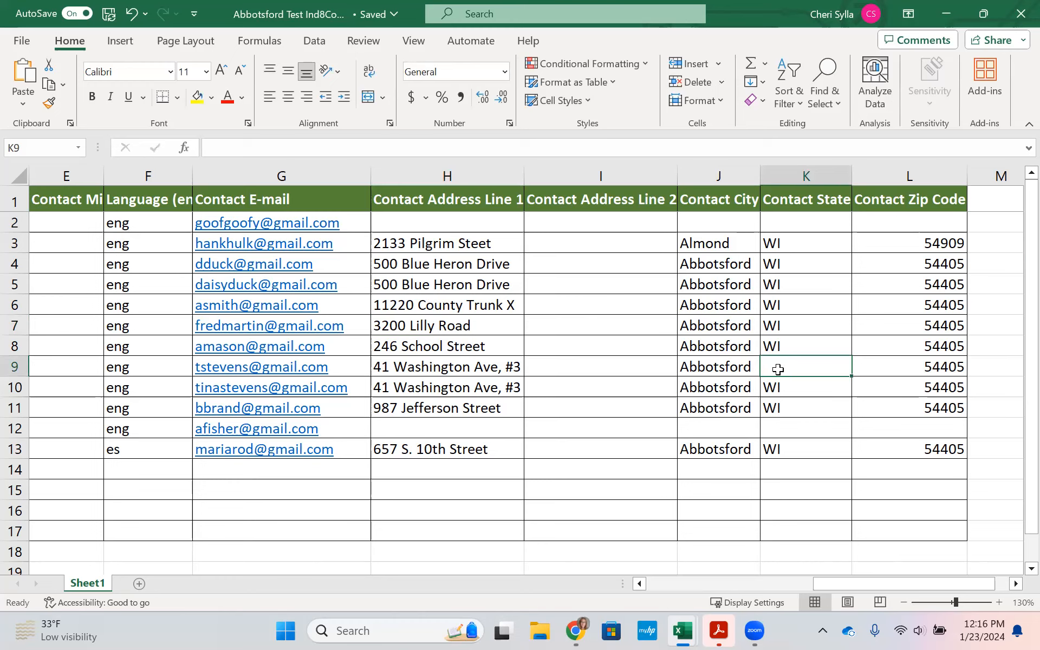
type("WI")
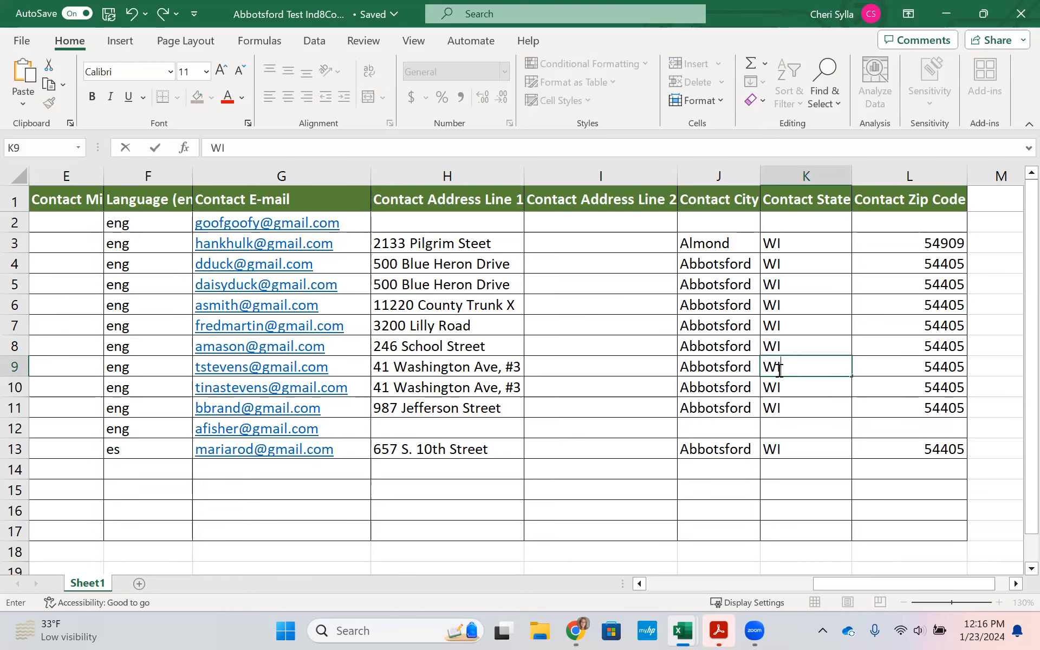
key("Return")
key("Return")
key("Return")
Step: Check row 12's entries, moving back to its student ID
key("Left")
key("Left")
key("Left")
key("Left")
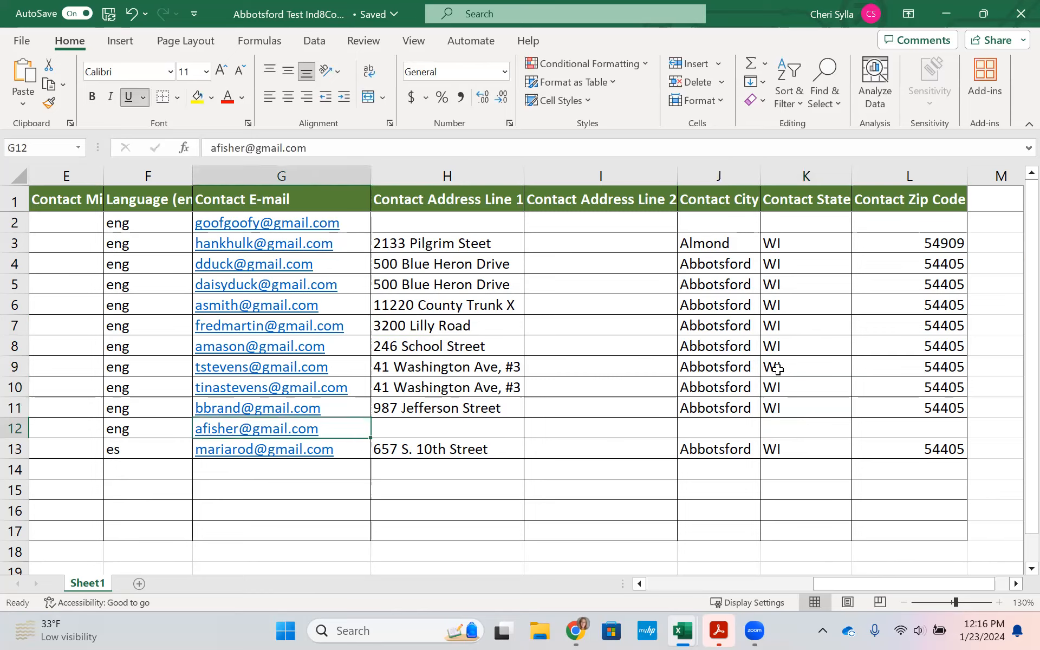
key("Right")
key("Right")
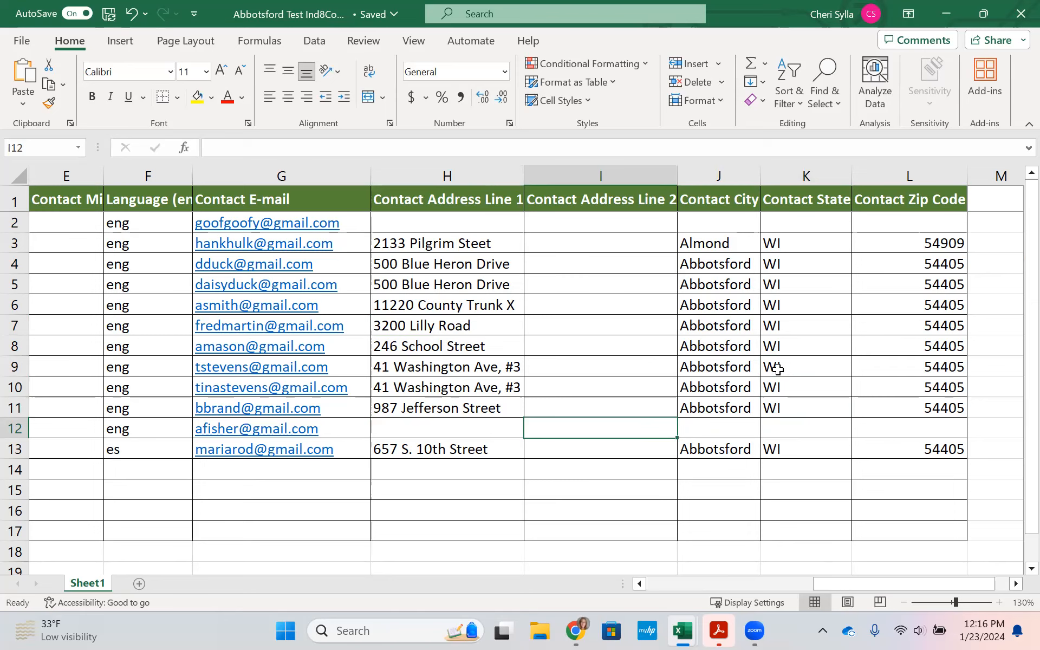
key("Left")
key("Left")
key("Left")
key("Left")
key("Left")
key("Left")
key("Left")
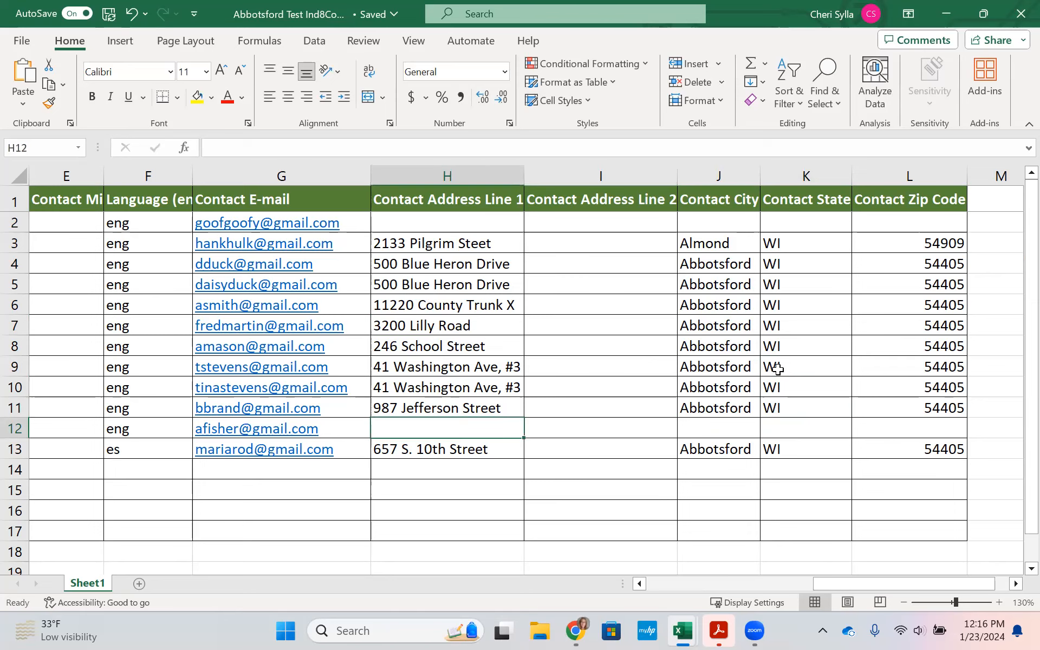
key("Left")
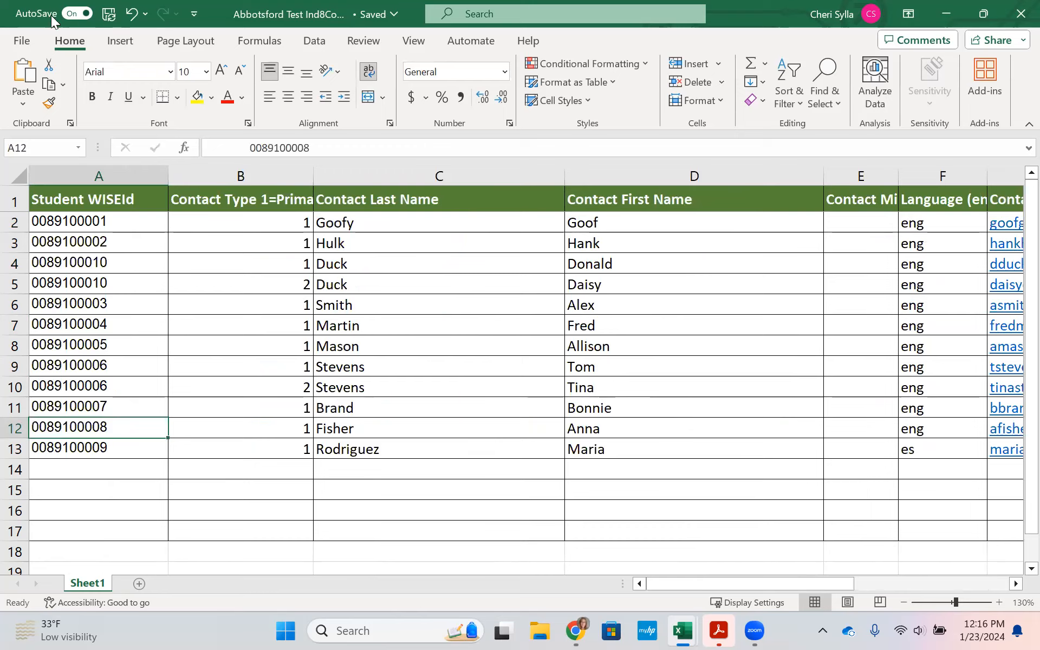
Step: Save a copy over the existing Abbotsford Test Ind8Contact.xlsx, replacing it, and dismiss the AutoSave notice
left_click(108, 16)
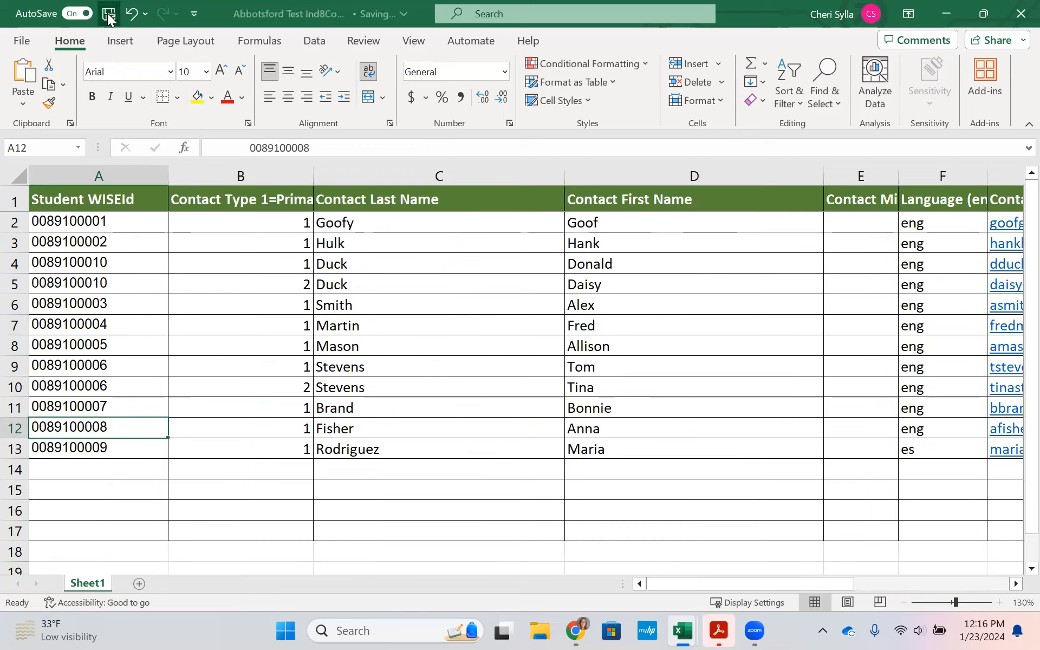
left_click(23, 41)
left_click(70, 264)
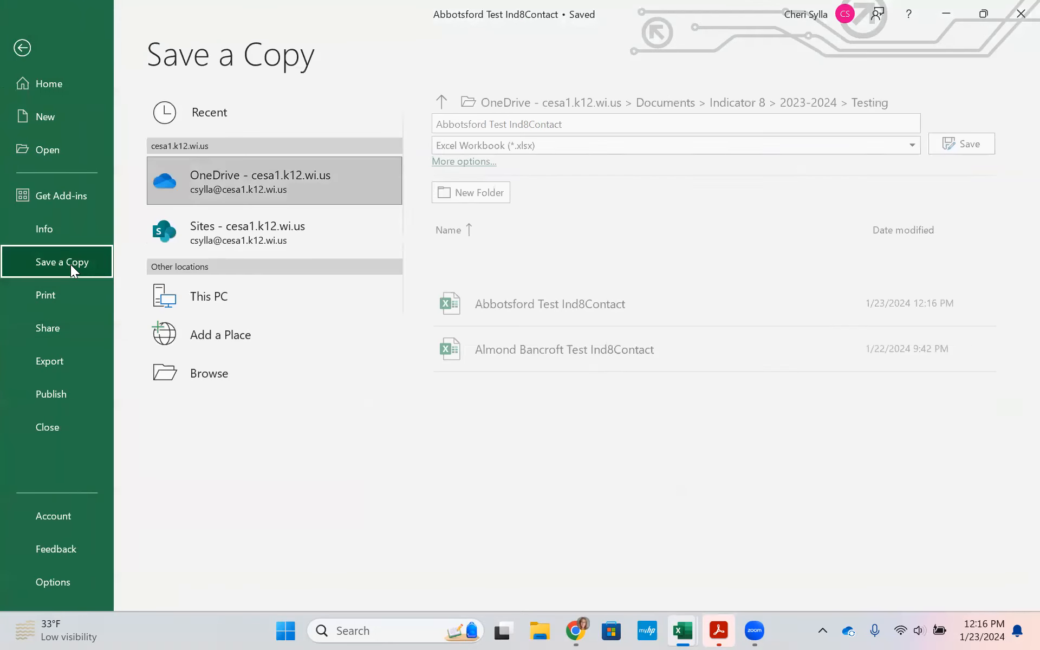
left_click(230, 374)
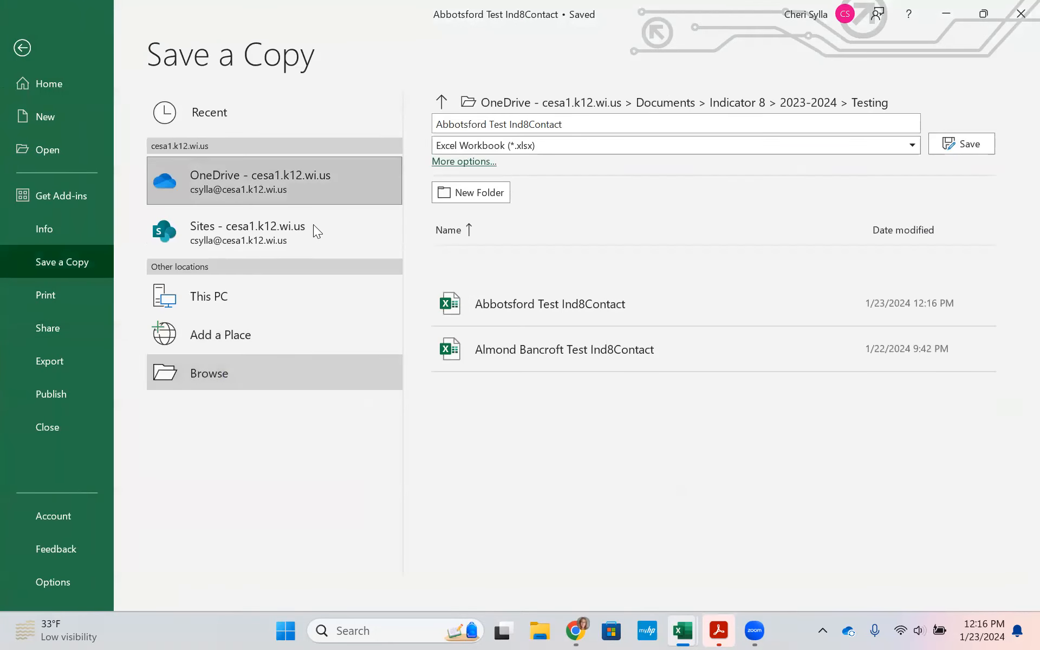
left_click(386, 390)
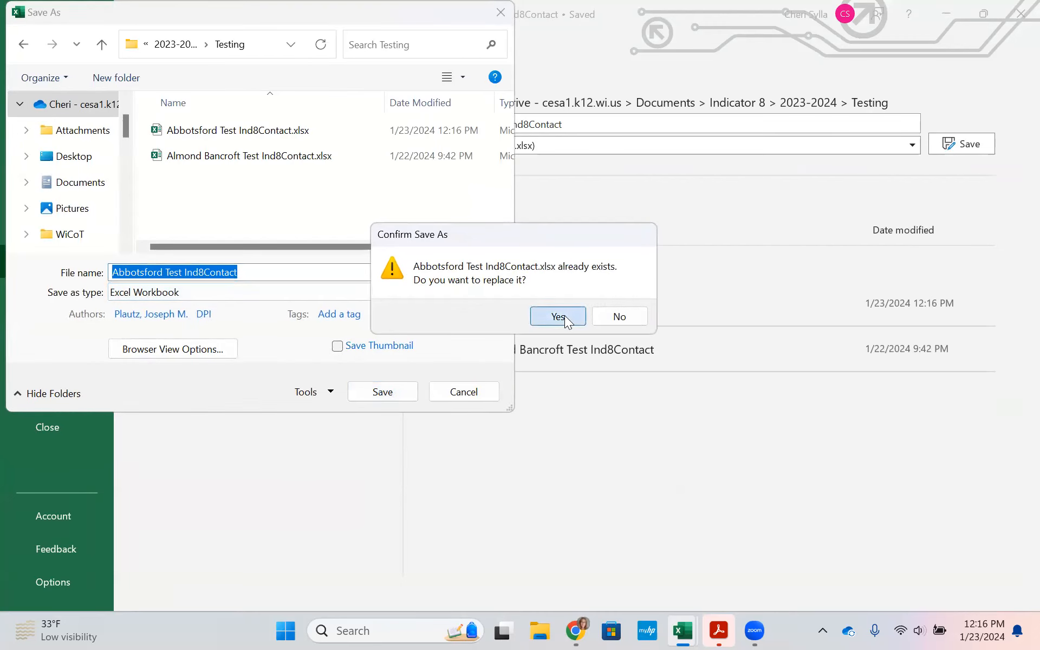
left_click(565, 315)
left_click(672, 379)
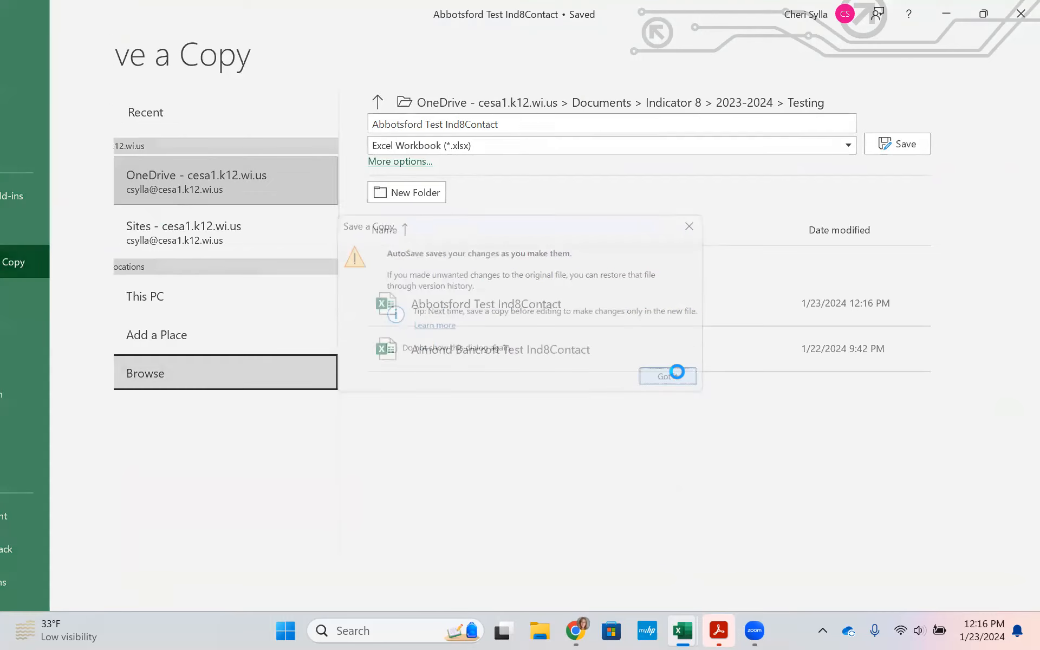
mouse_move(751, 630)
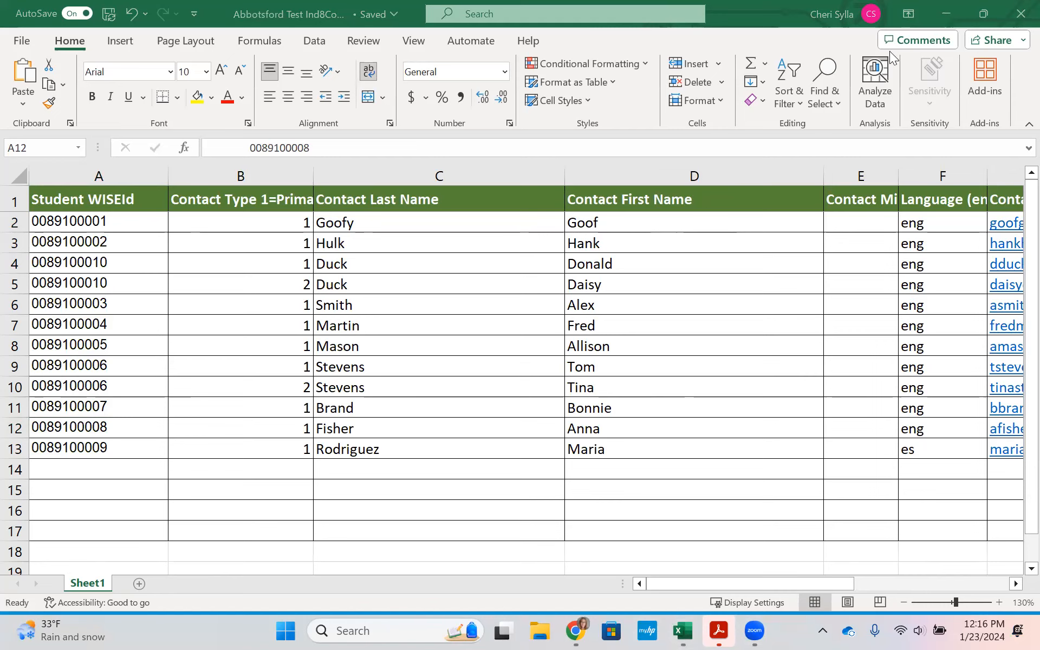
Step: Attach Abbotsford Test Ind8Contact.xlsx to the upload form, getting past the file-in-use warning
mouse_move(576, 630)
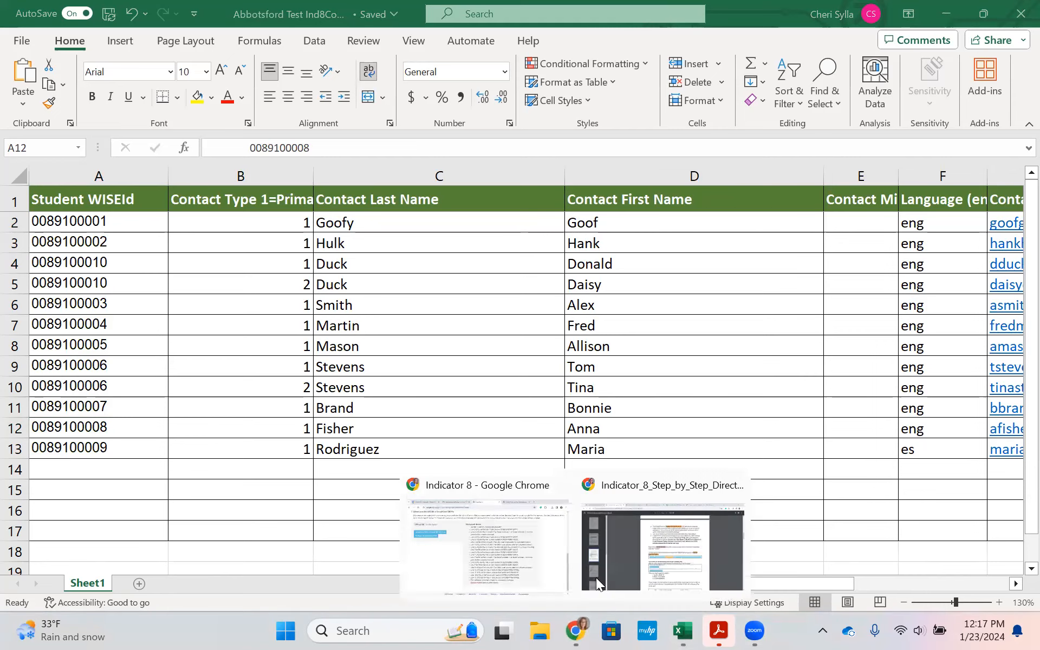
left_click(515, 548)
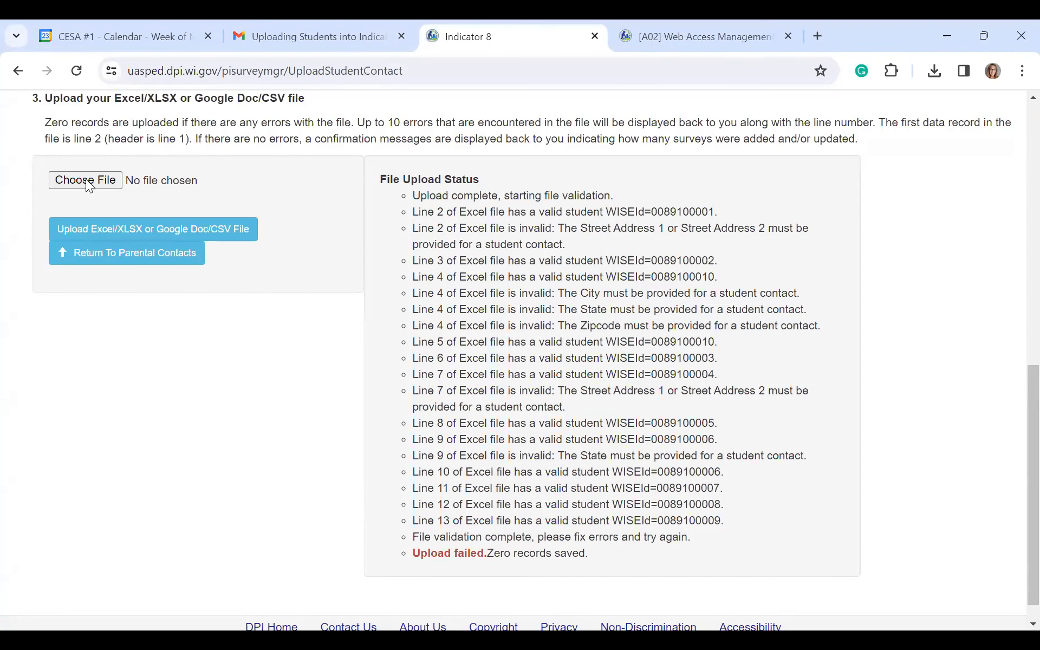
left_click(88, 179)
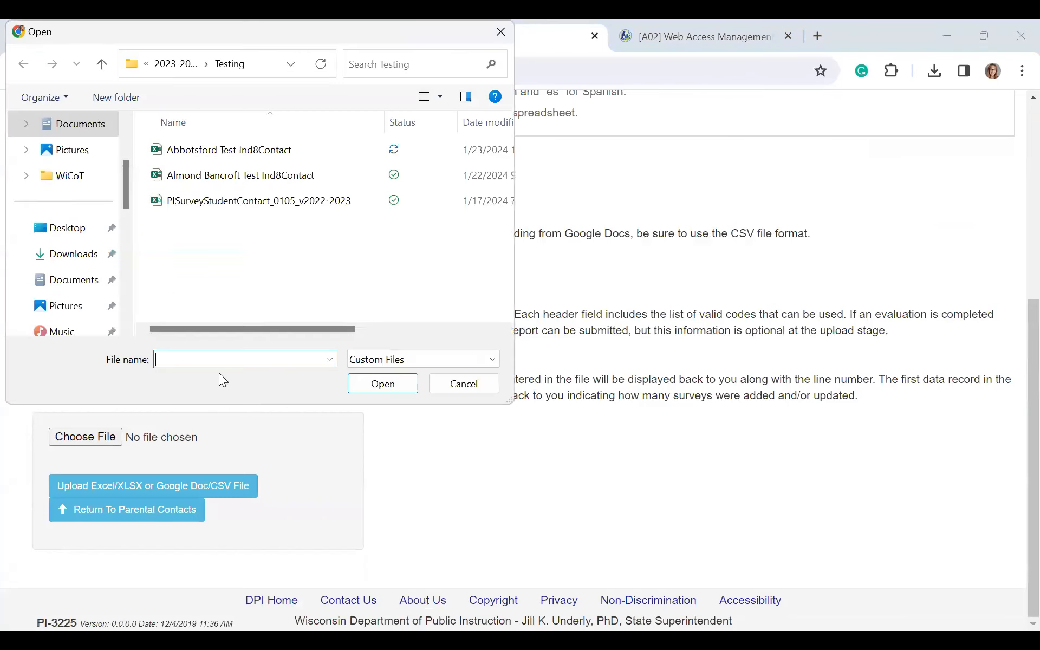
left_click(245, 151)
double_click(251, 149)
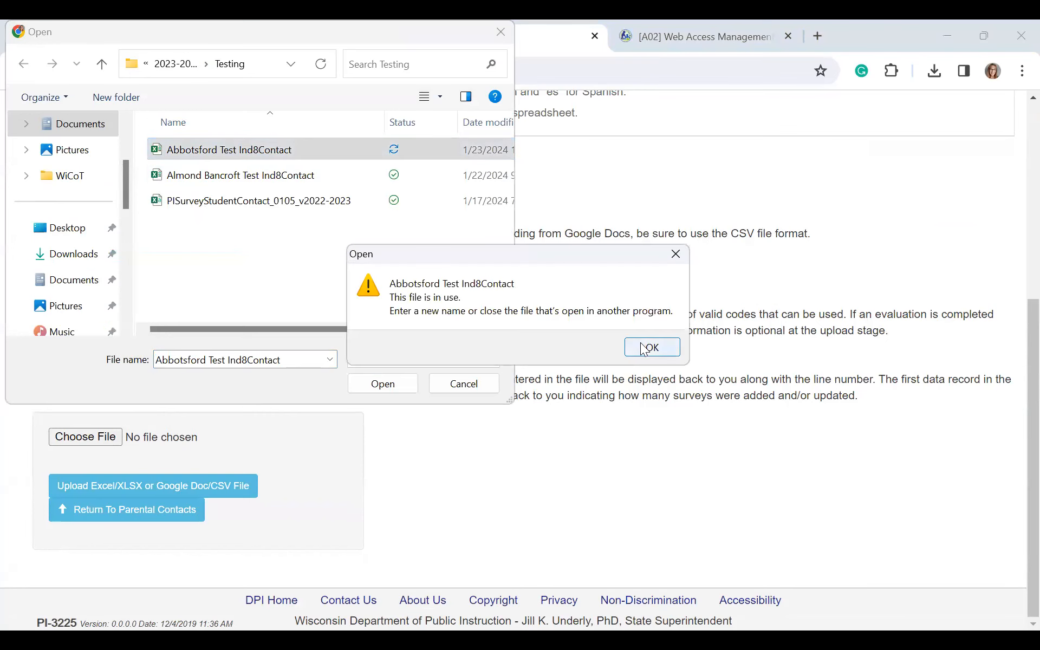
left_click(658, 352)
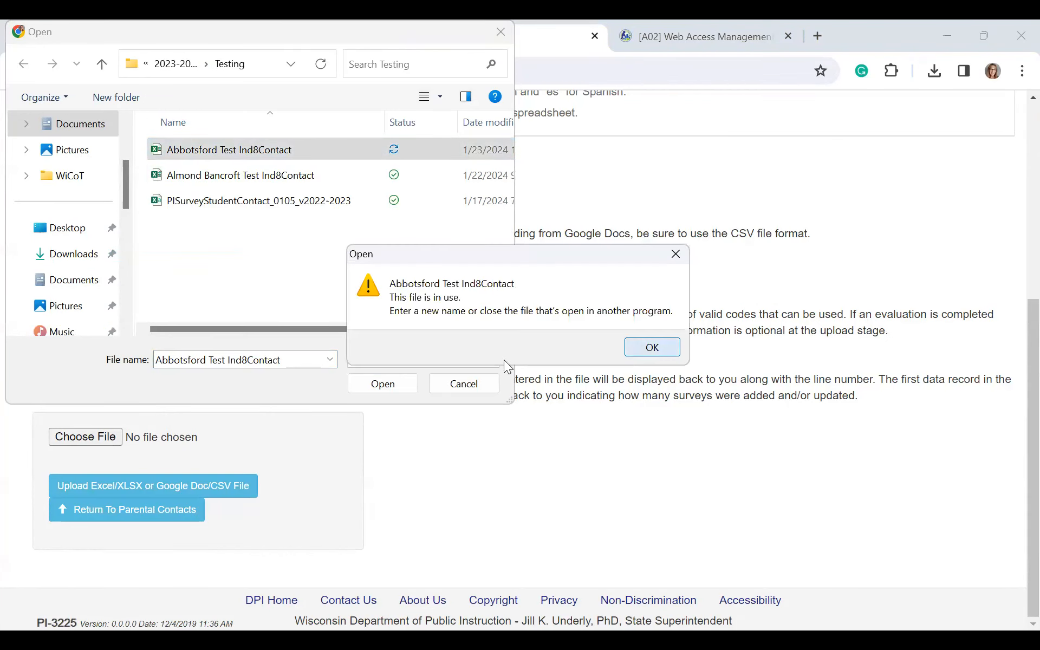
left_click(395, 386)
key("Return")
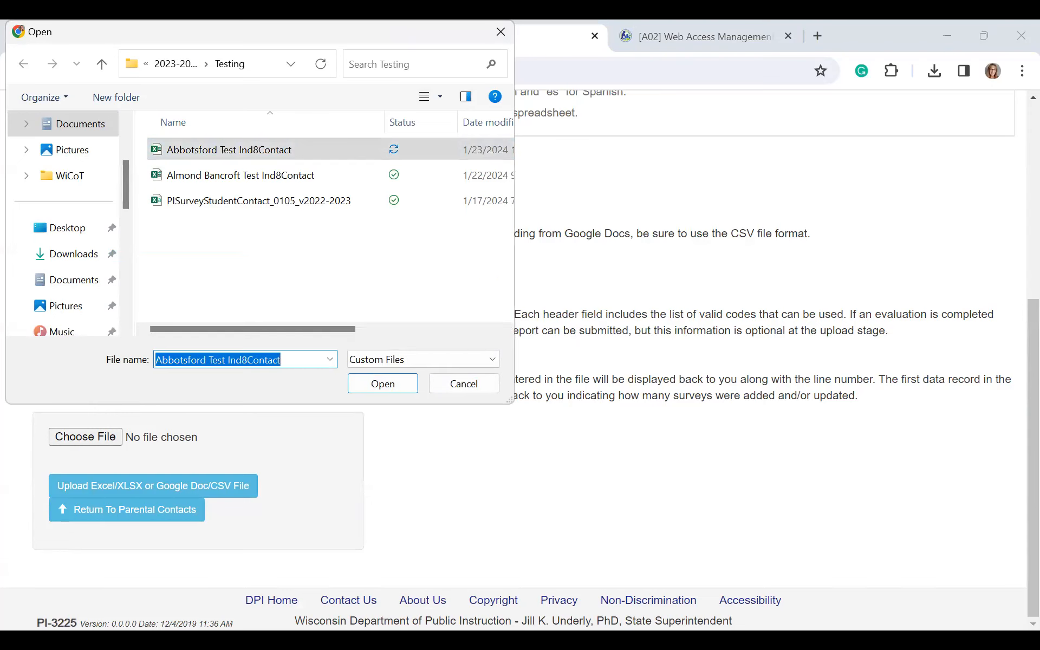
key("alt+Tab")
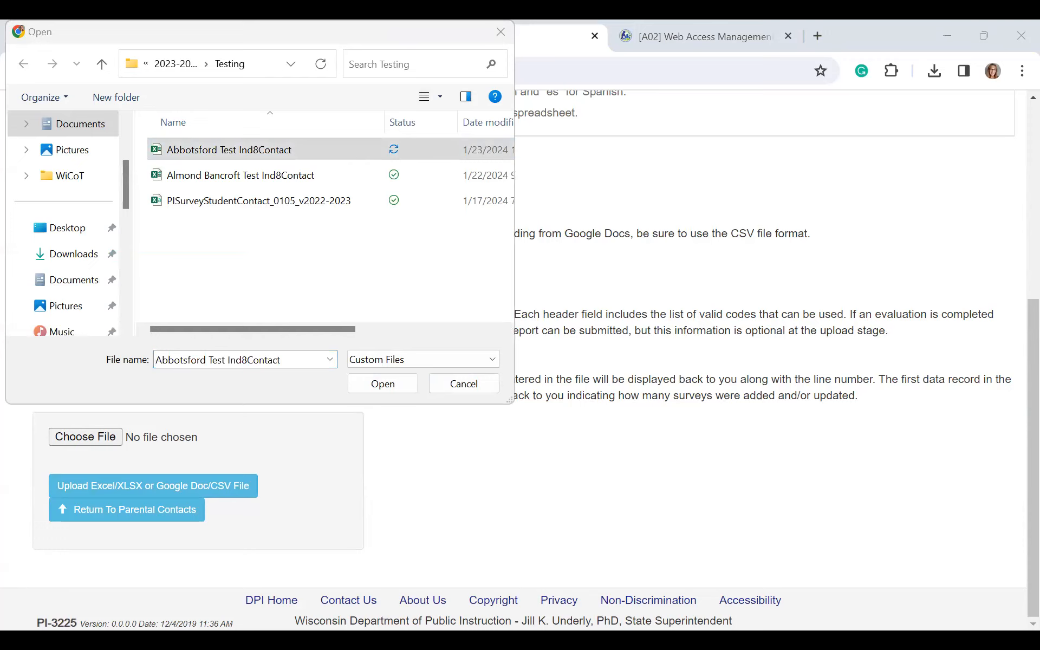
left_click(378, 383)
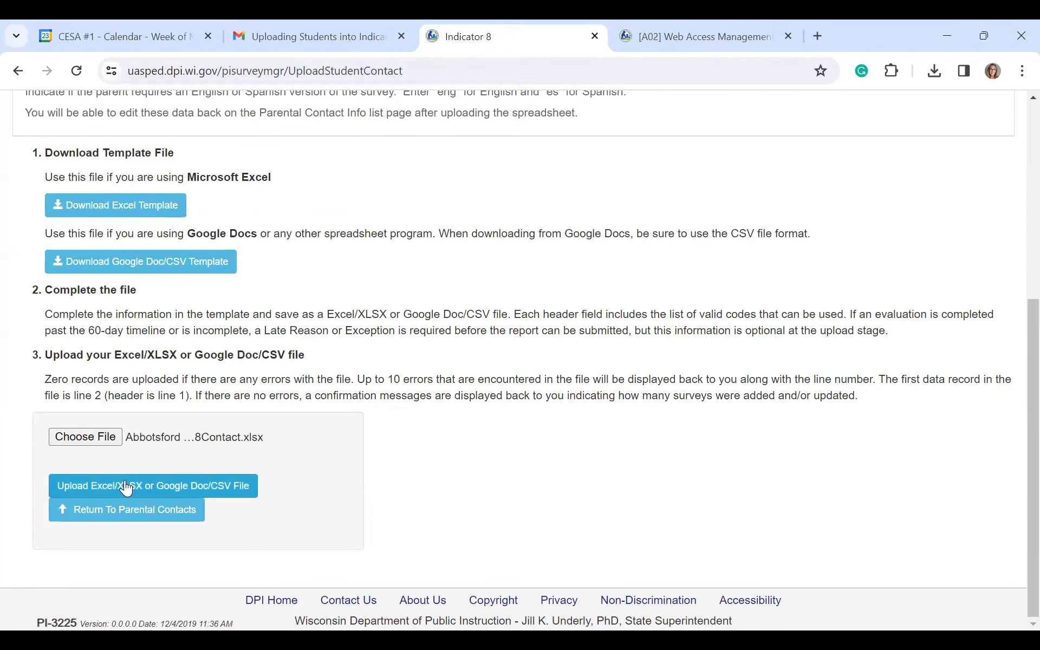
Step: Re-upload the contact file, confirm 12 student contacts were added, and return to Parental Contacts
left_click(126, 487)
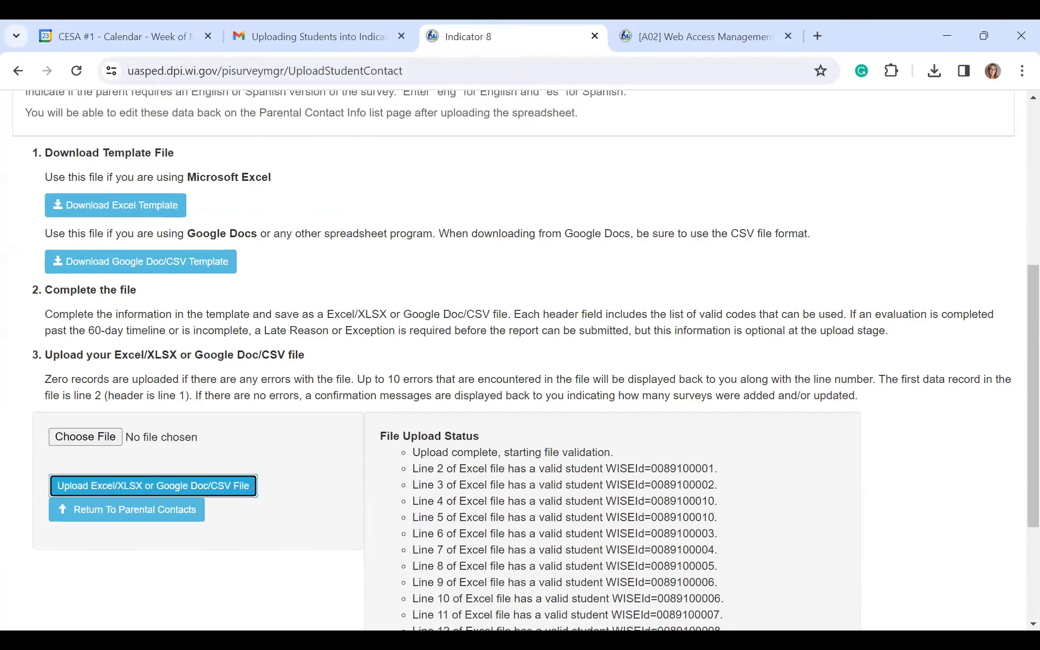
scroll(1015, 290, "down", 2)
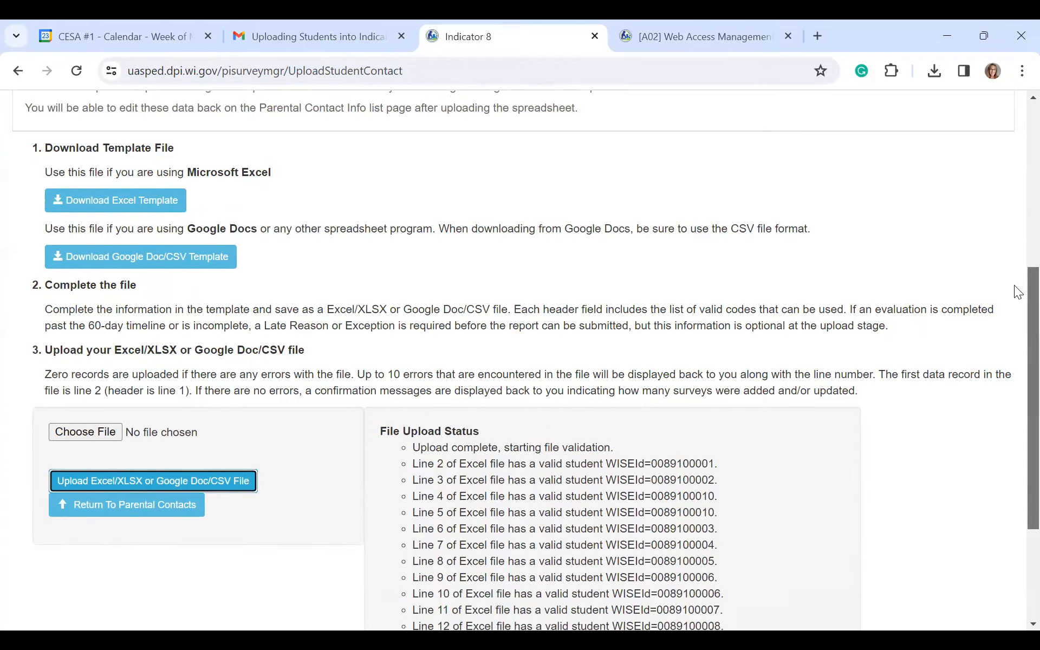
scroll(1017, 347, "down", 2)
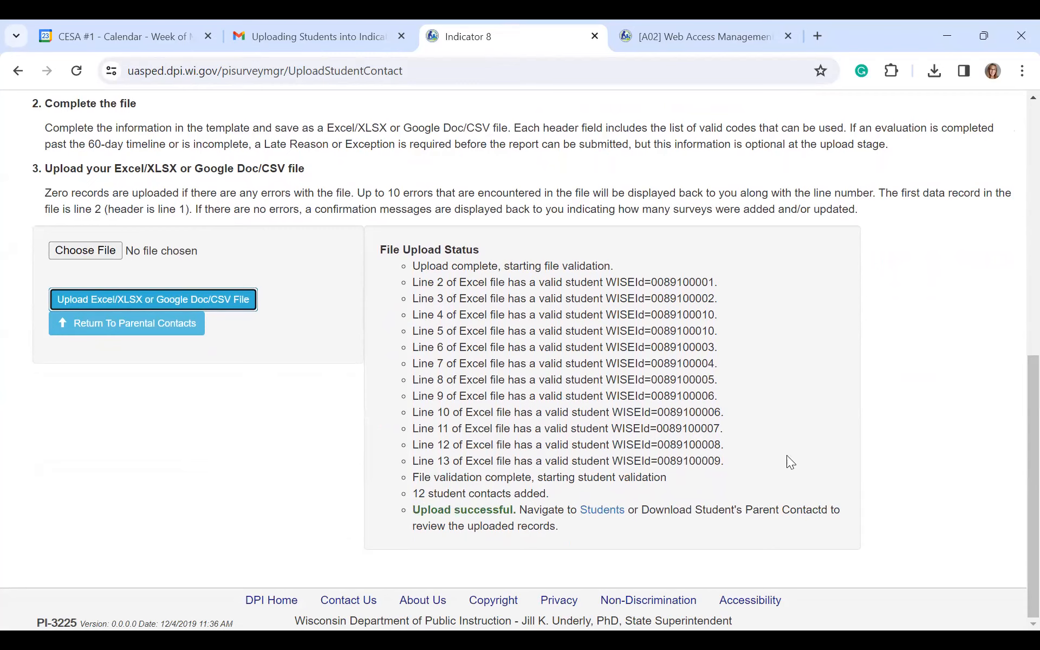
left_click(136, 324)
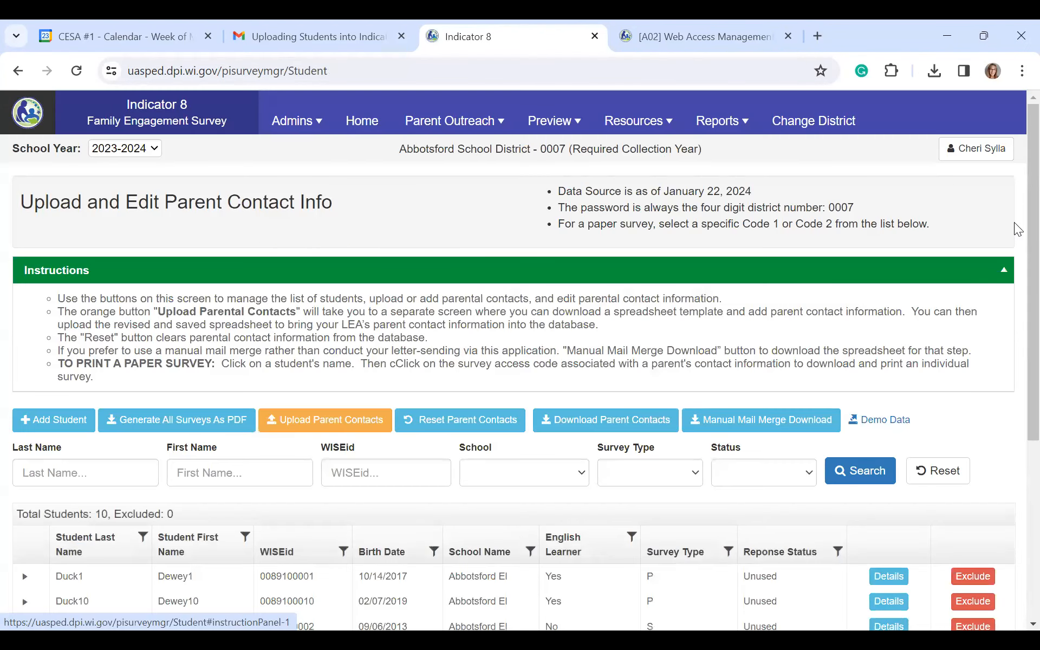
Step: Expand the first student's parent contacts and open that parent's survey access code page
scroll(1018, 191, "down", 3)
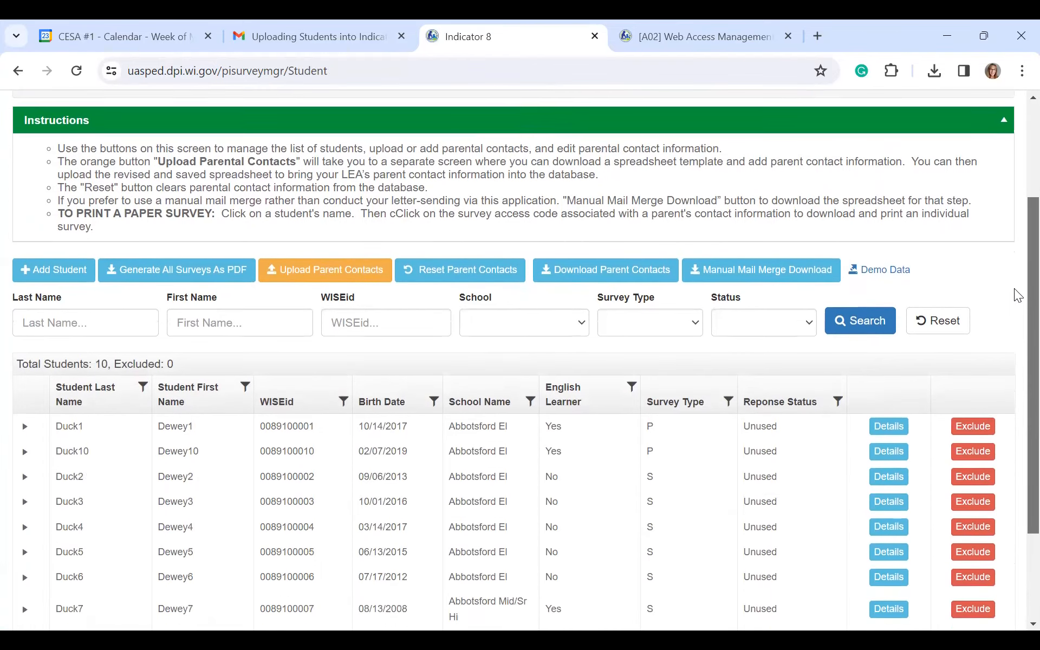
scroll(520, 357, "down", 1)
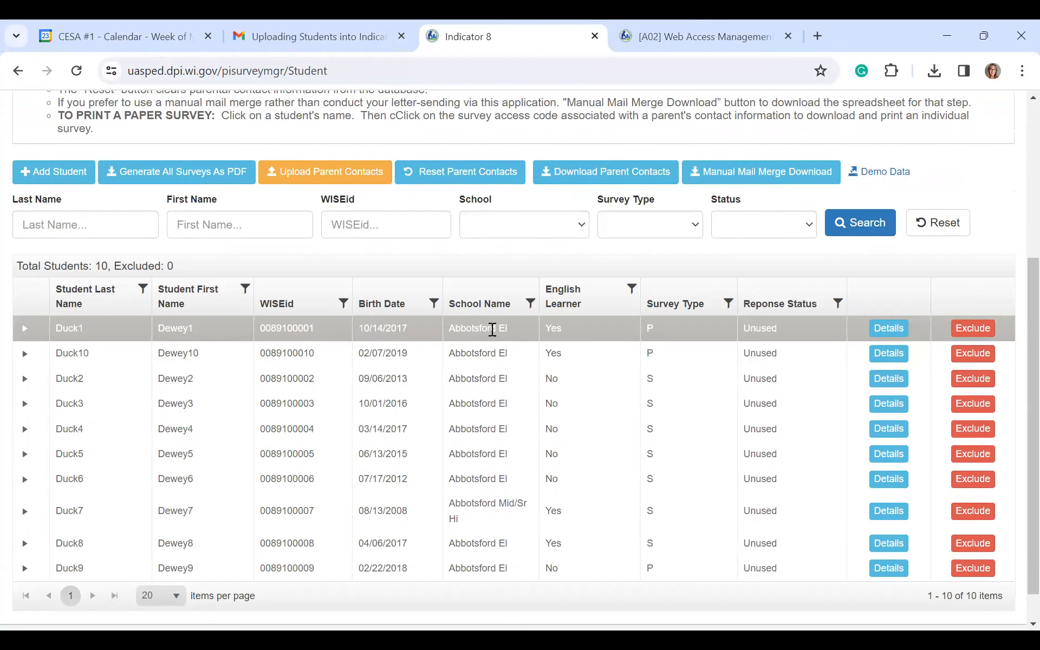
left_click(24, 329)
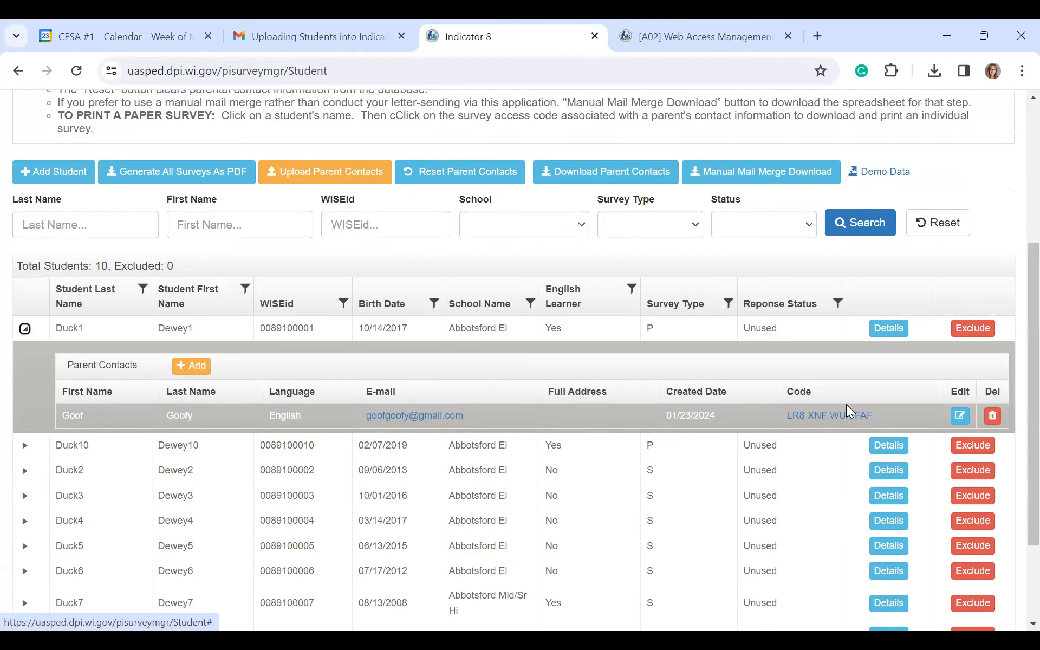
left_click(813, 421)
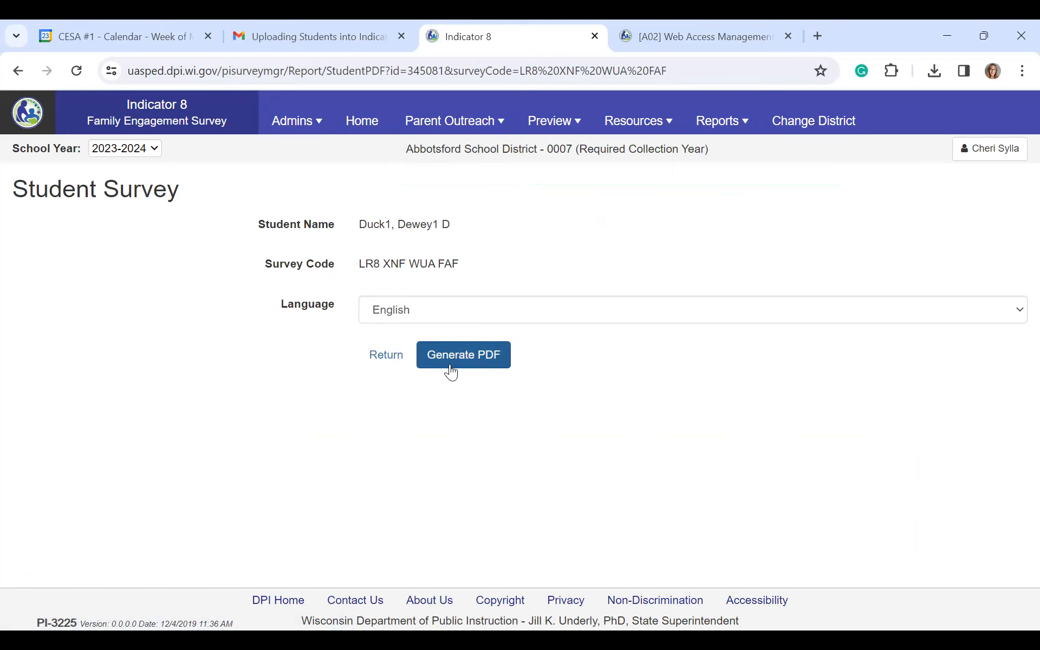
Step: Generate the English Preschool 2023-2024 survey PDF, view the download, and return to Indicator 8
left_click(470, 363)
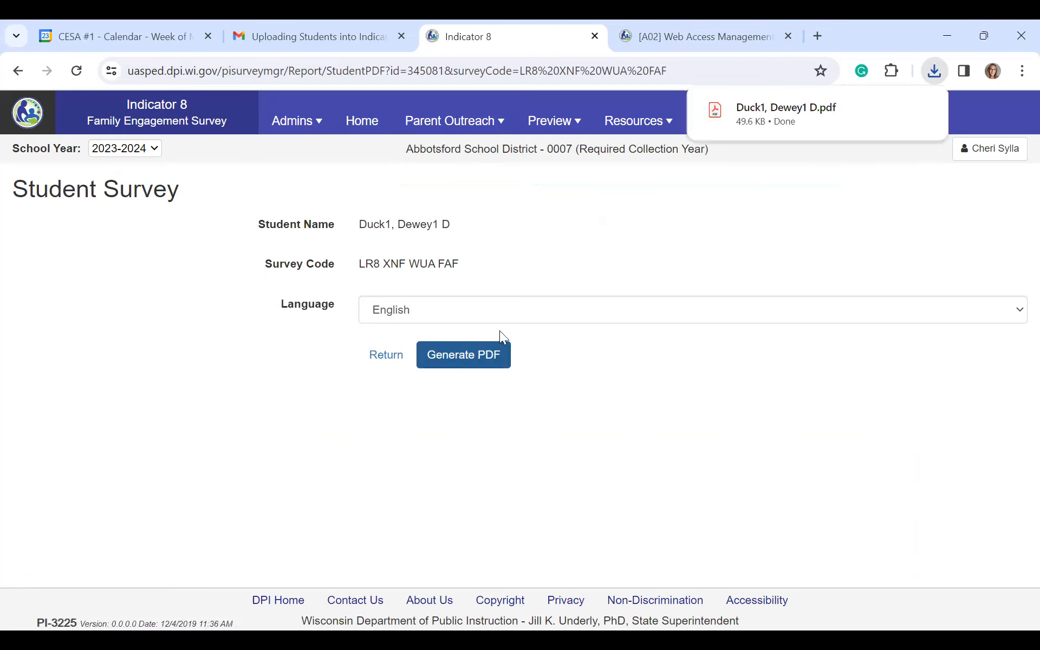
left_click(779, 92)
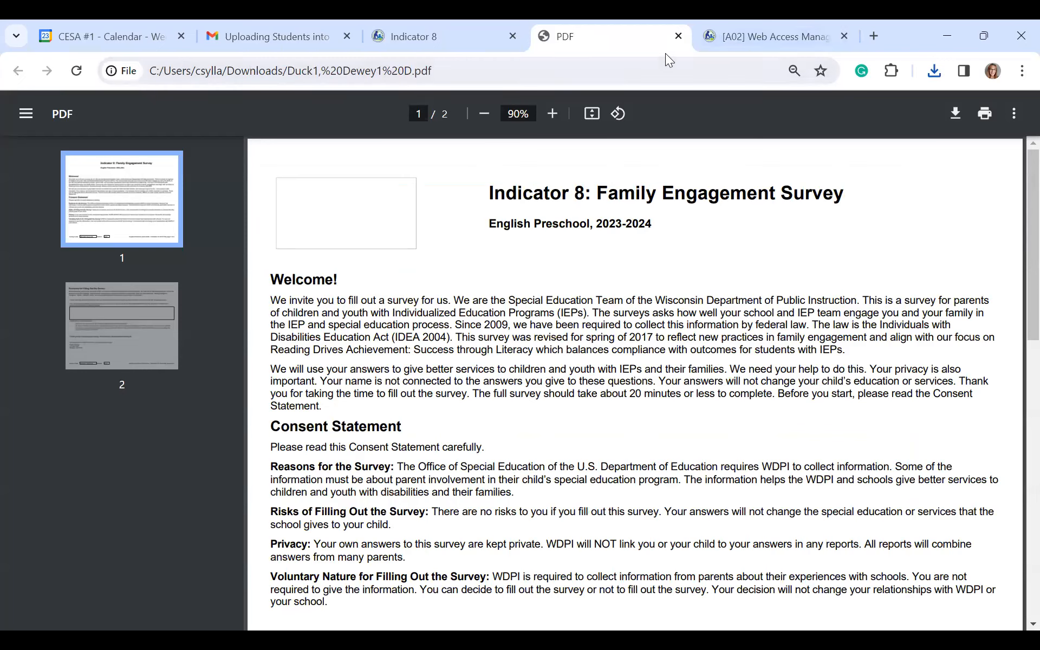
left_click(473, 46)
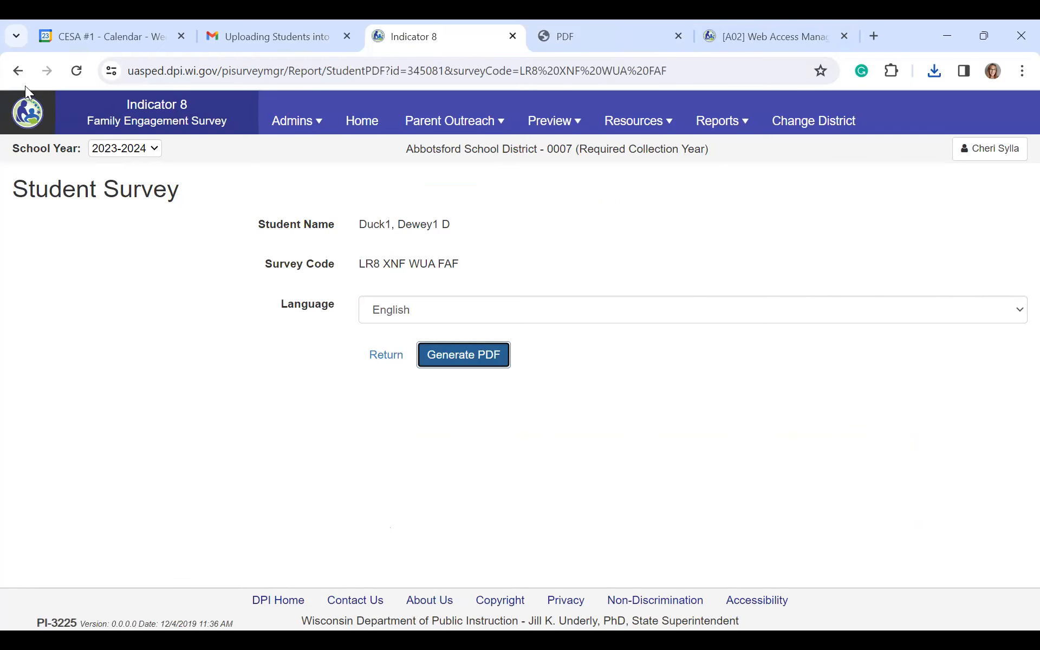
Step: Return to the contact list and scroll through the ten Unused students
left_click(391, 361)
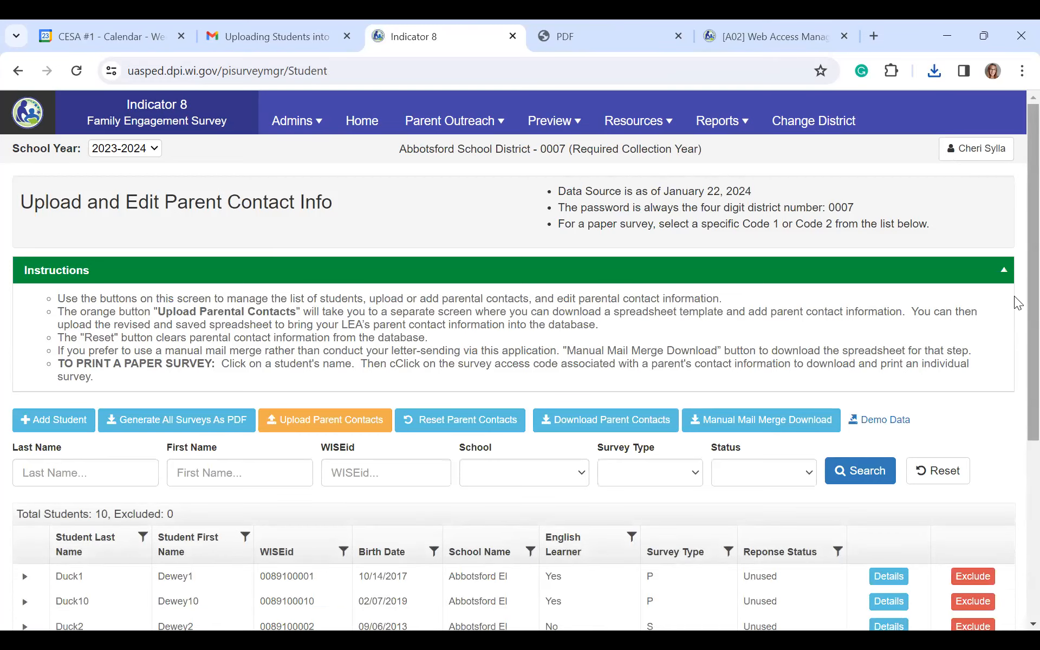
scroll(1017, 306, "down", 2)
scroll(514, 380, "down", 3)
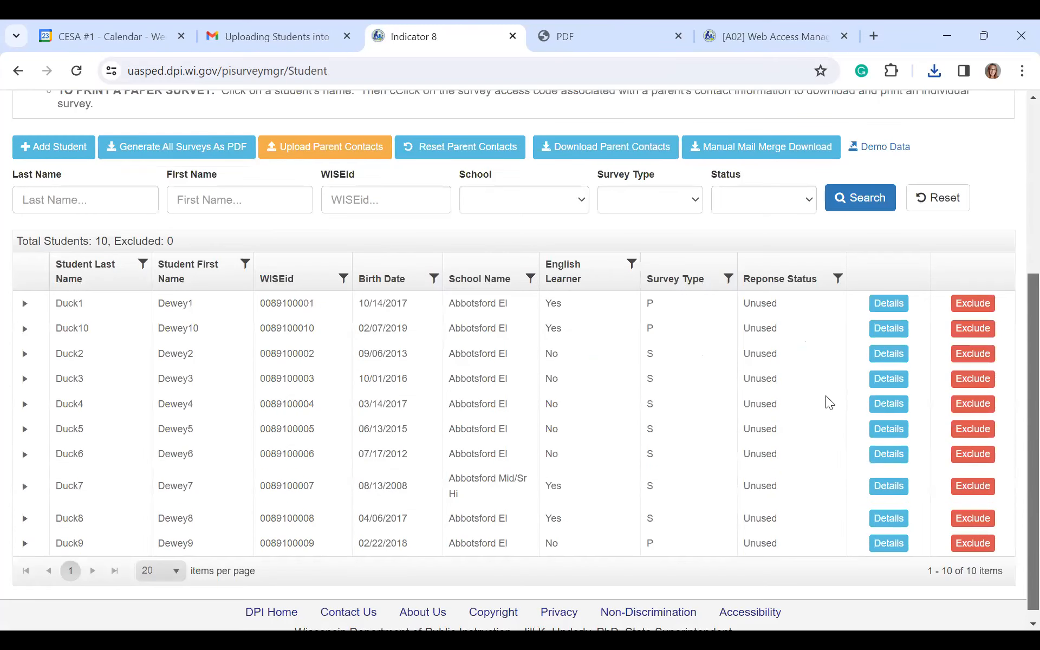